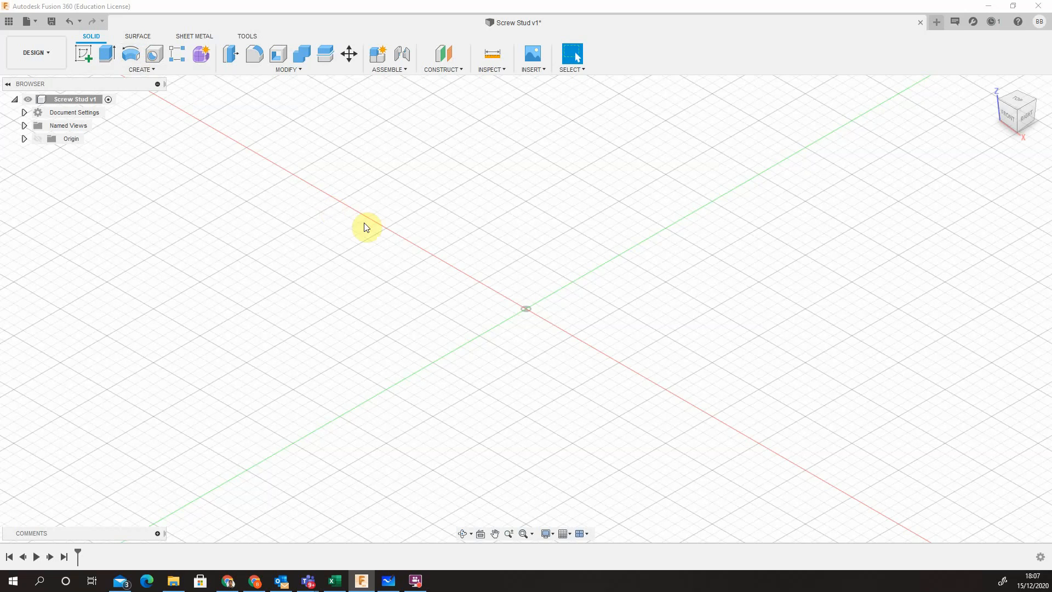
Switch to Microsoft Whiteboard and draw a red arrow labelled T pointing down onto the top of the stud sketch.
click(389, 584)
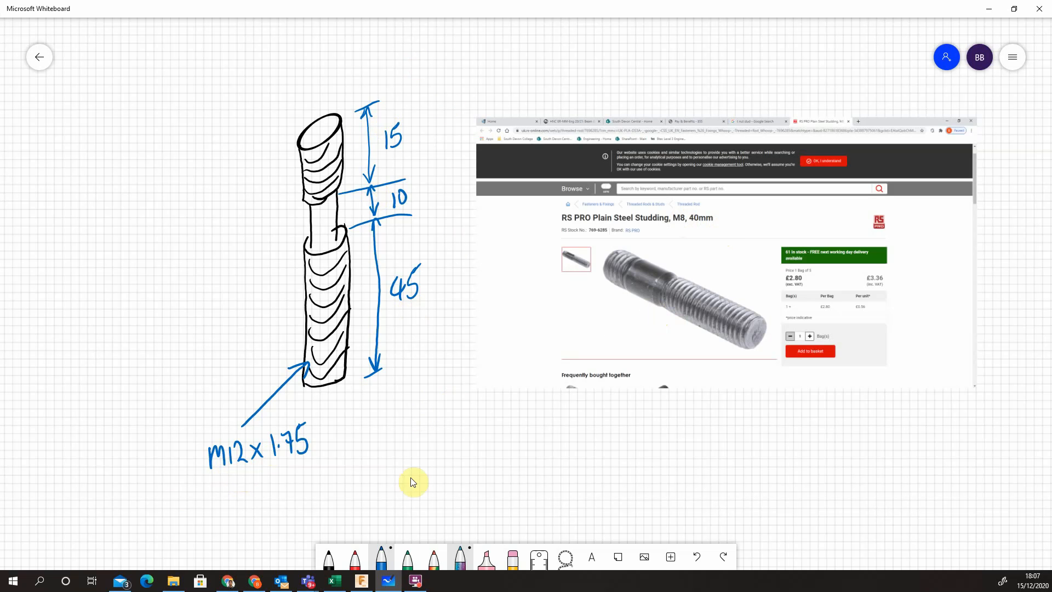
click(367, 585)
click(388, 581)
click(355, 558)
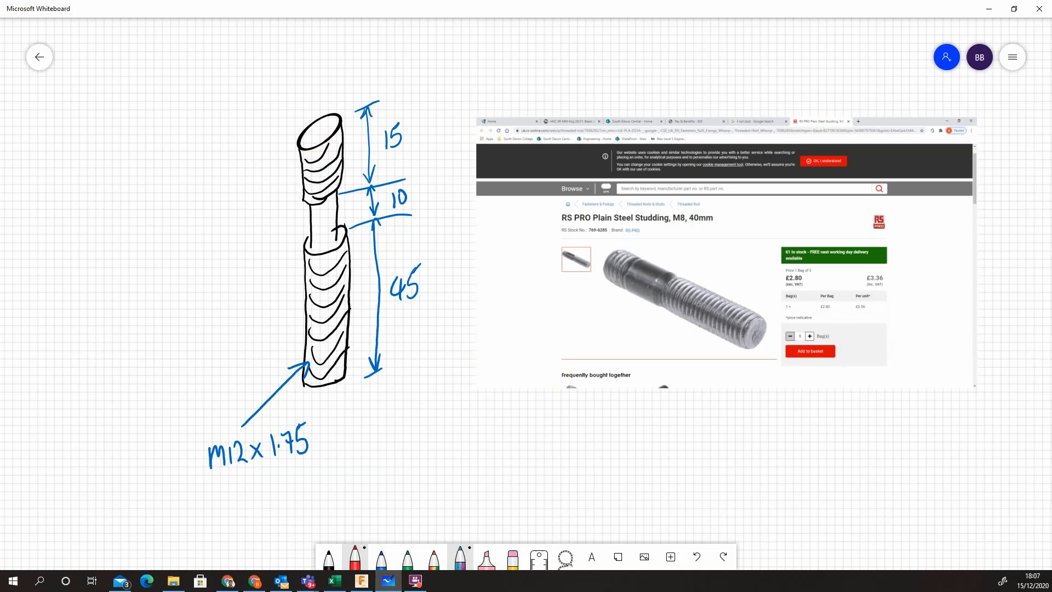
drag(314, 79, 317, 136)
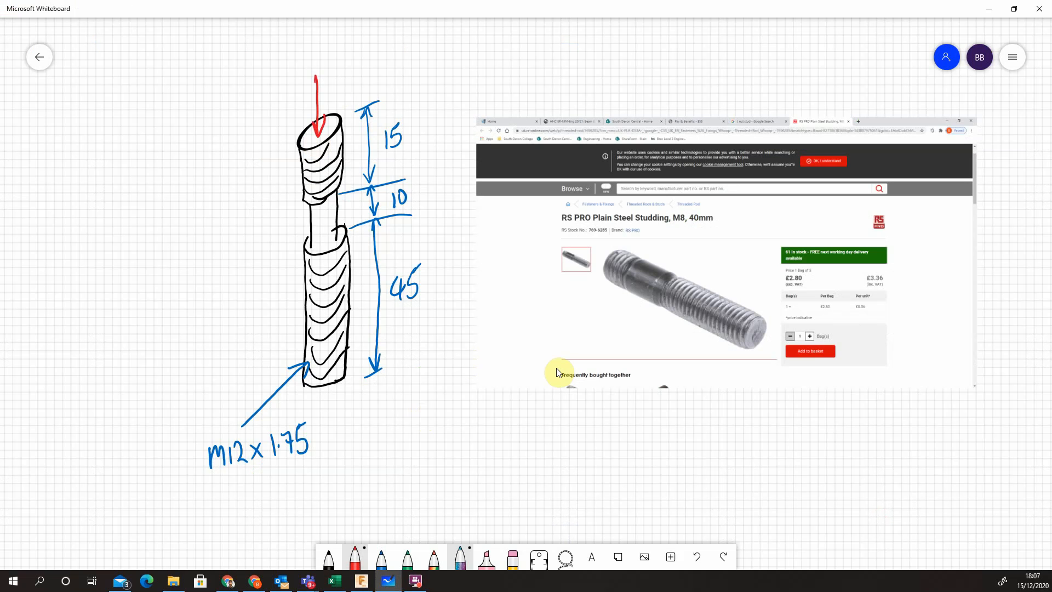
drag(298, 52, 324, 36)
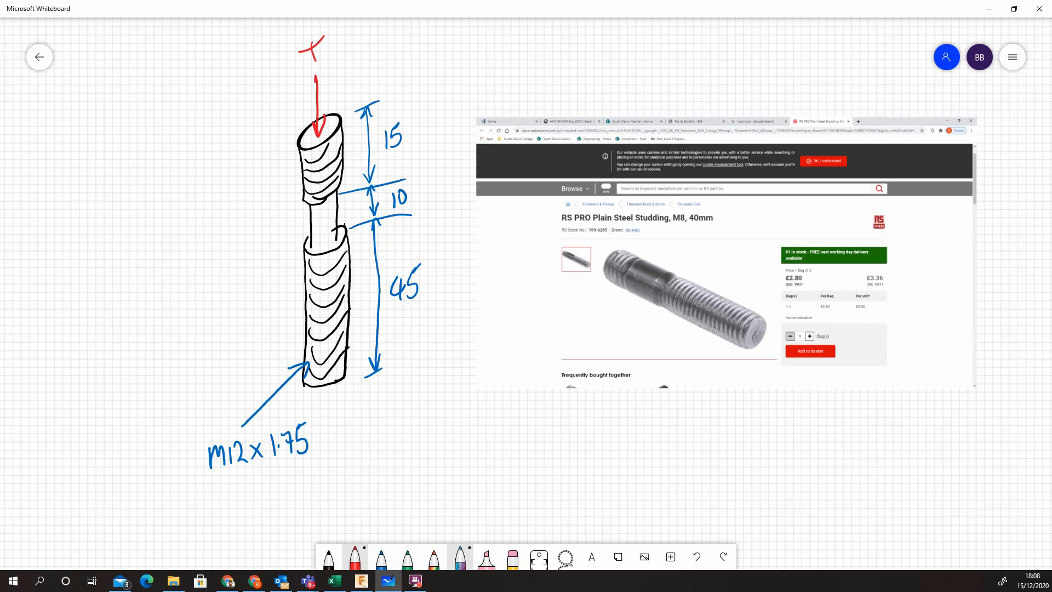
Add red view-direction arrows labelled F, R and L around the lower threaded section of the stud sketch.
drag(222, 346, 306, 283)
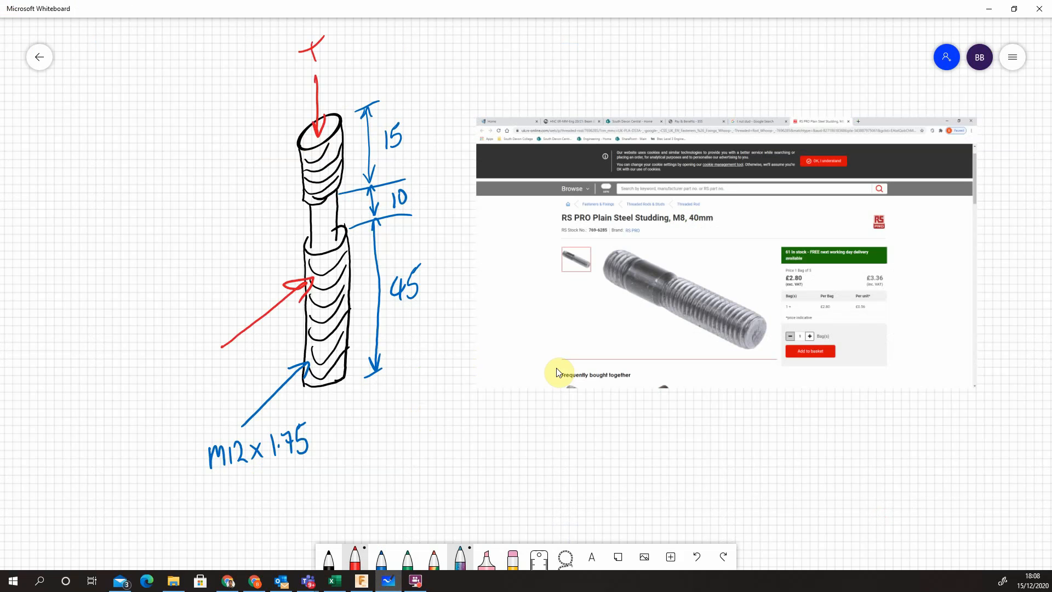
mouse_move(208, 355)
mouse_down()
mouse_move(204, 383)
mouse_move(215, 352)
mouse_up()
drag(208, 375, 217, 369)
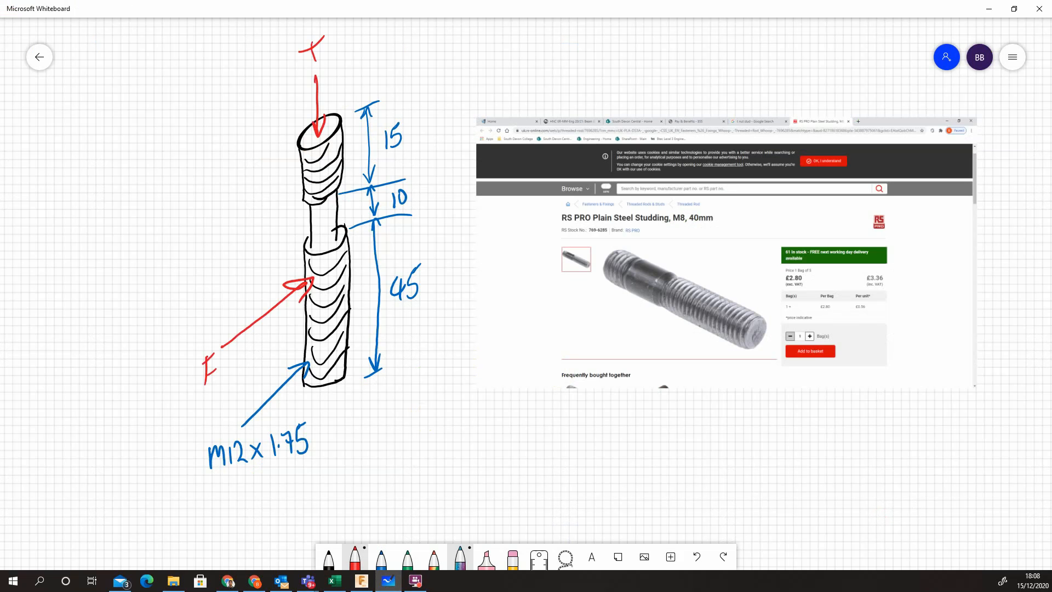
mouse_move(396, 403)
mouse_down()
mouse_move(345, 367)
mouse_move(362, 365)
mouse_move(408, 419)
mouse_move(431, 426)
mouse_up()
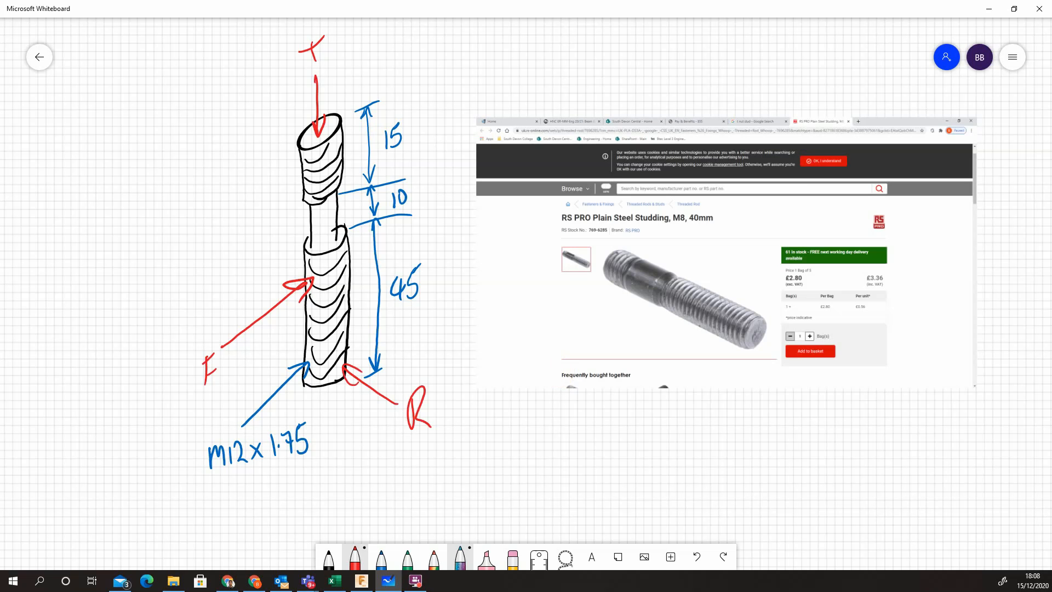
drag(236, 225, 301, 270)
drag(213, 188, 230, 218)
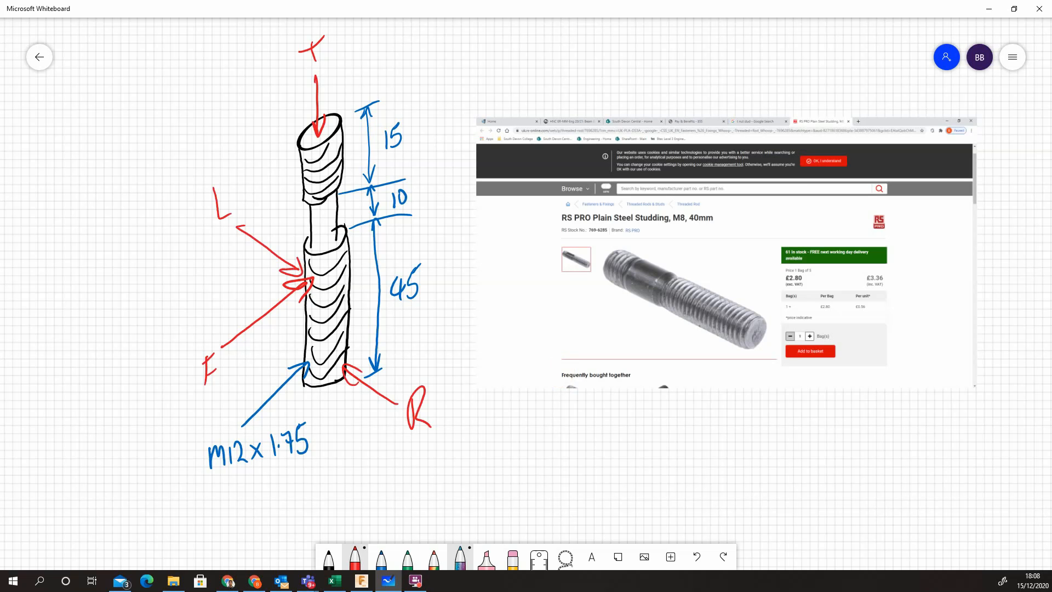
Switch to Autodesk Fusion 360 and start a new sketch on the front (XZ) plane.
click(363, 582)
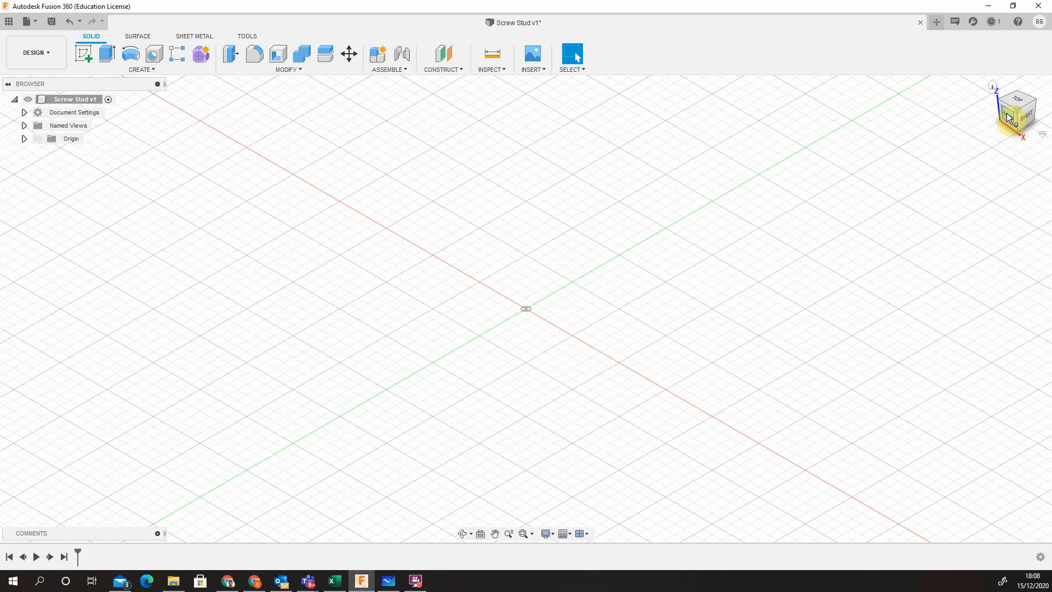
click(84, 57)
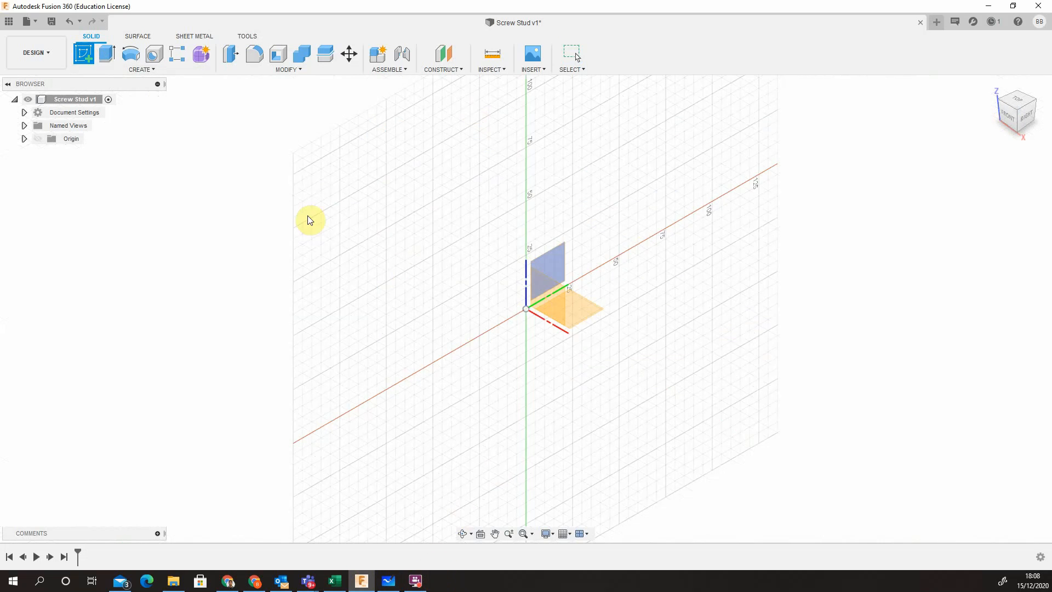
click(547, 305)
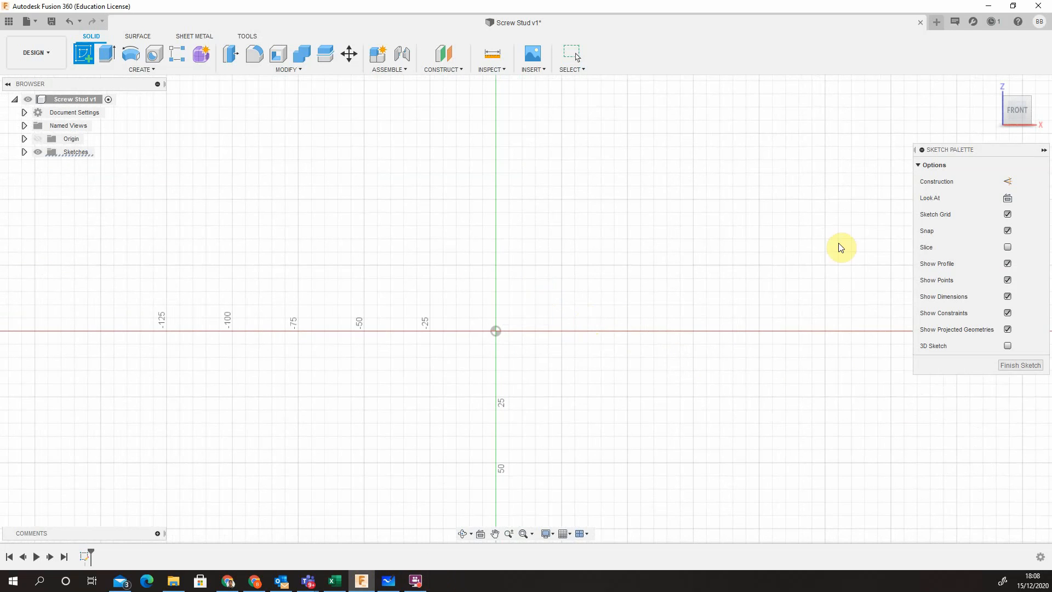
middle_drag(652, 307, 452, 416)
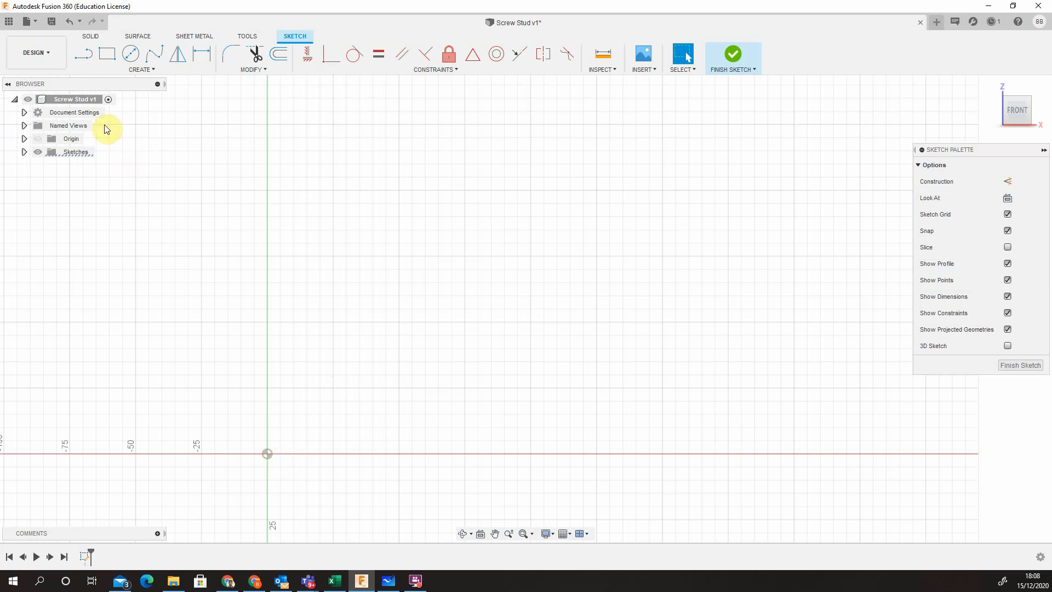
Draw a 70 mm vertical line upward from the origin as the stud's centre line.
click(84, 57)
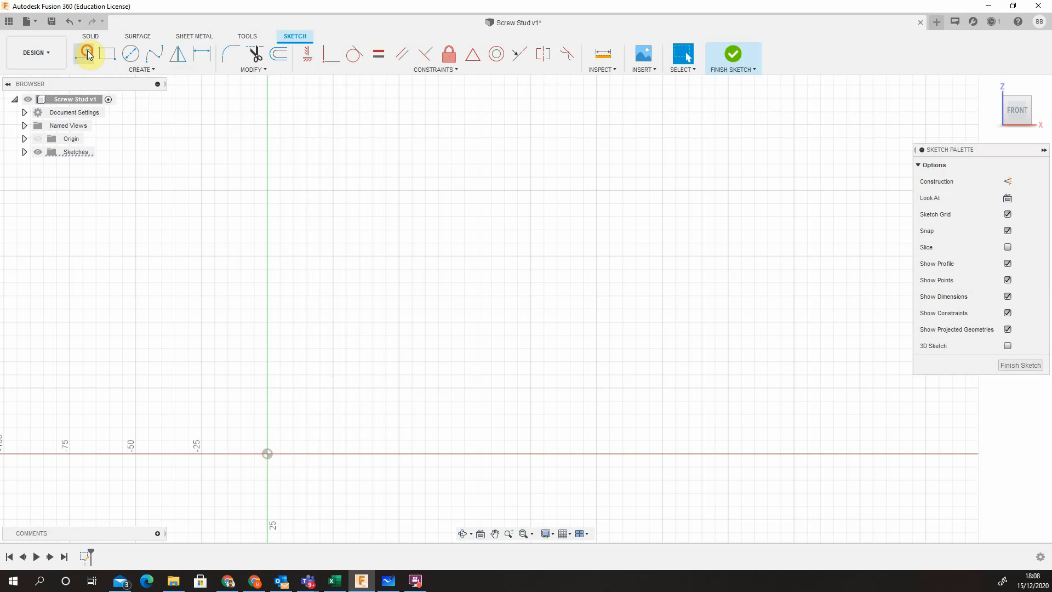
click(267, 453)
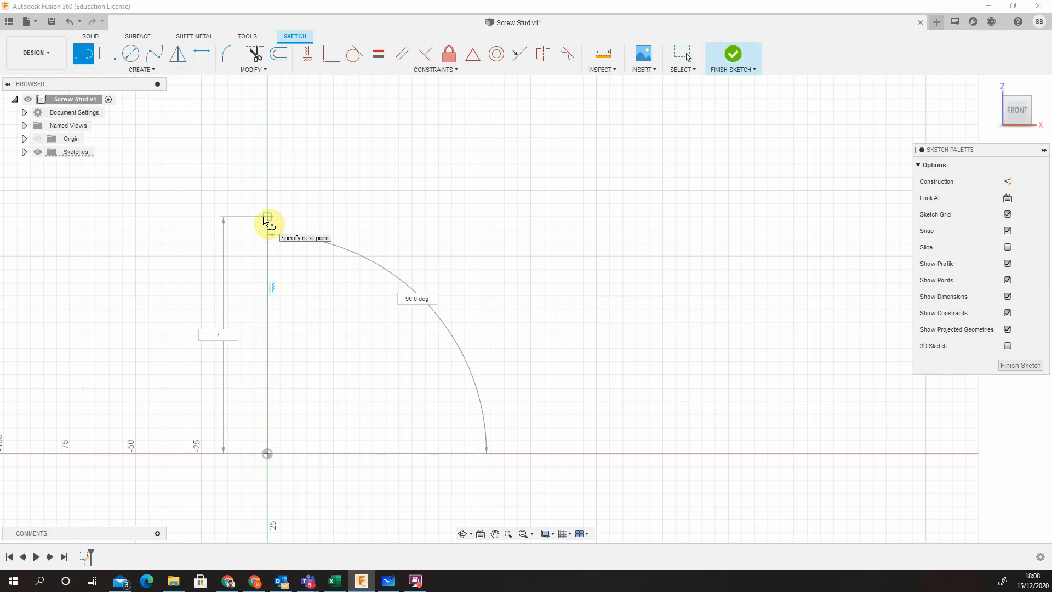
text(70)
key(Return)
key(Escape)
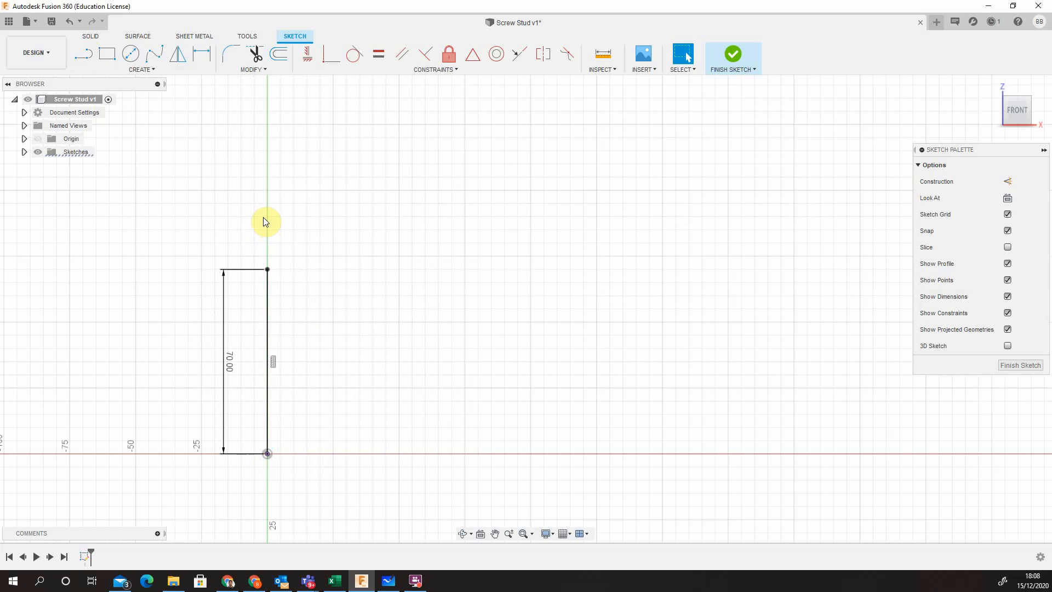
Draw a 6 mm horizontal line outward from the upper end of the 70 mm line.
key(l)
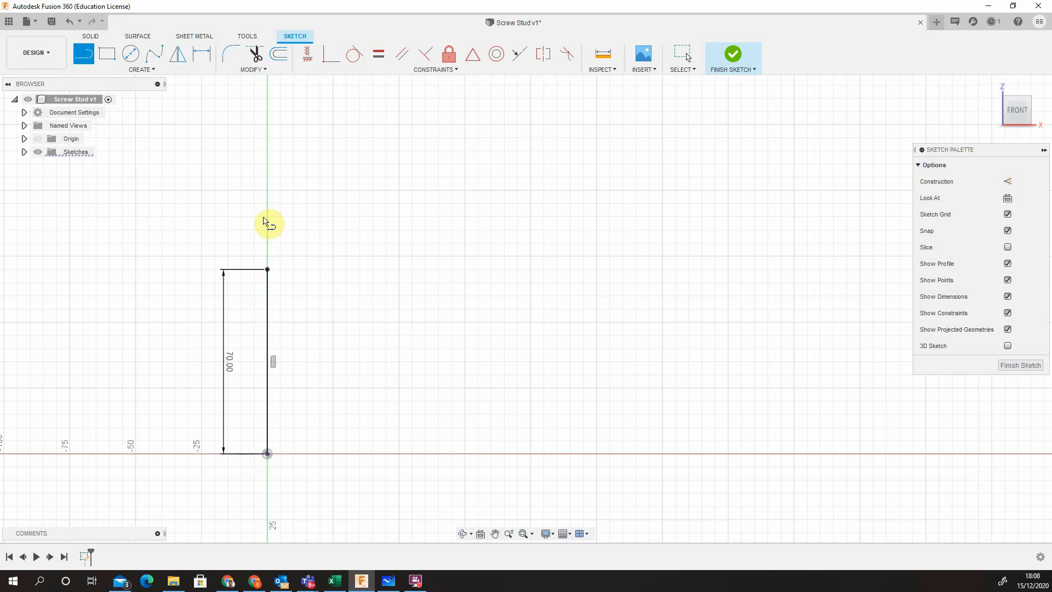
click(267, 269)
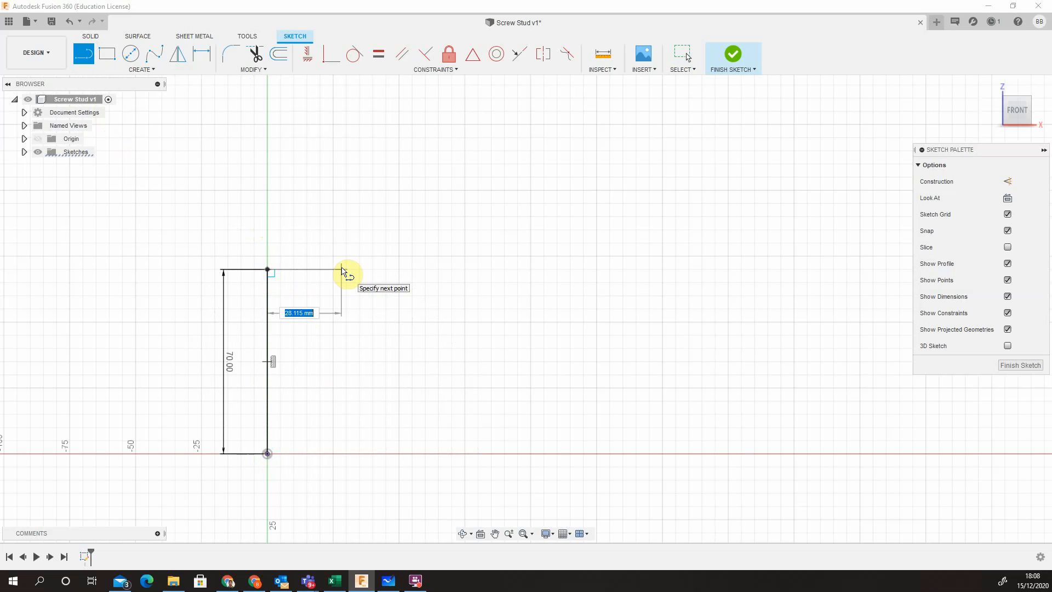
key(Return)
key(Escape)
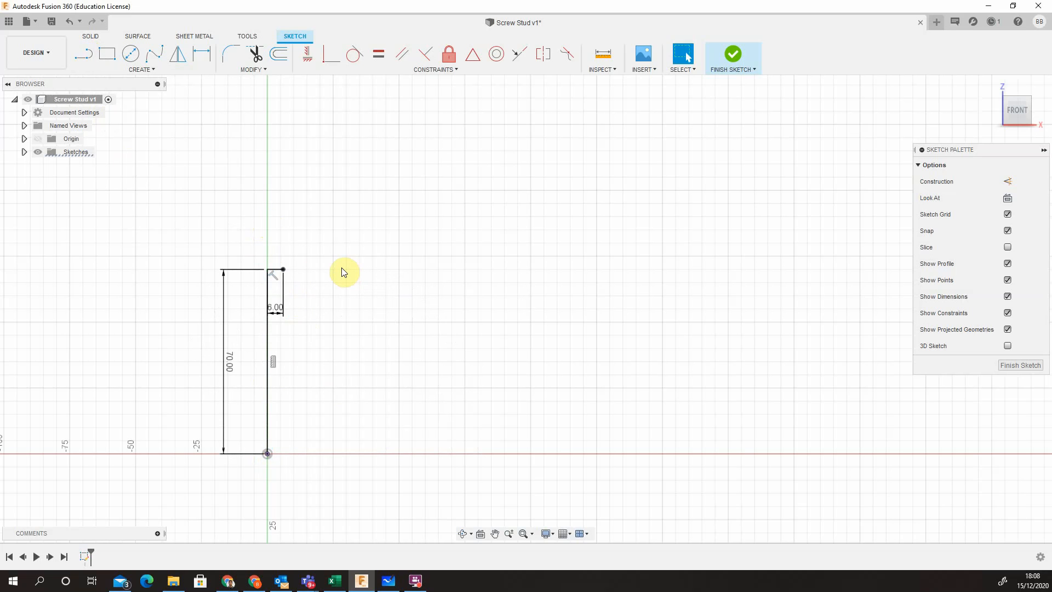
Draw a 15 mm vertical line downward from the outer end of the 6 mm line.
scroll(252, 304, up, 3)
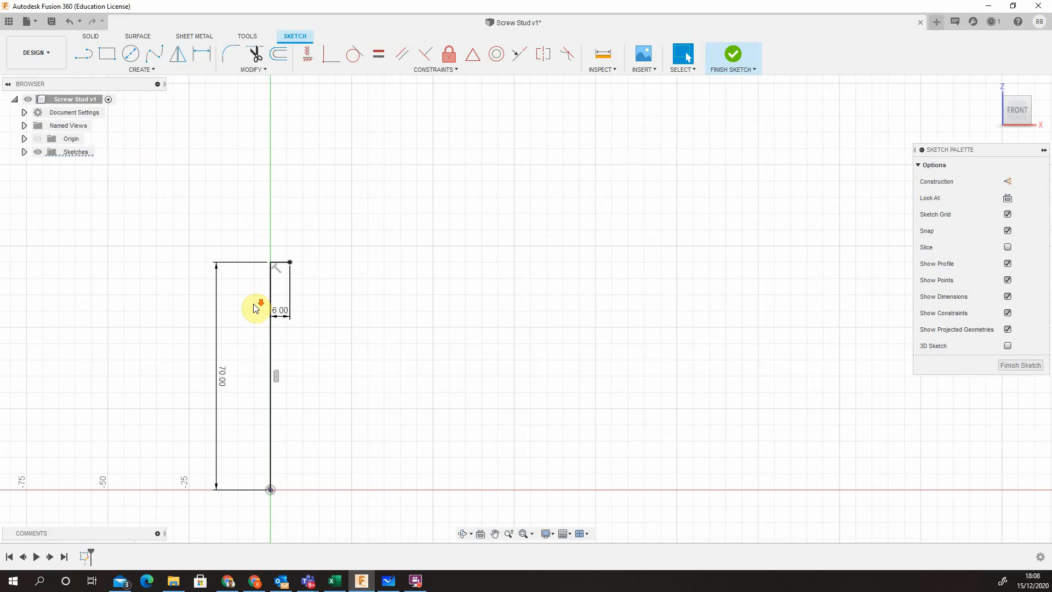
middle_drag(266, 274, 320, 169)
scroll(281, 203, down, 2)
scroll(282, 208, up, 3)
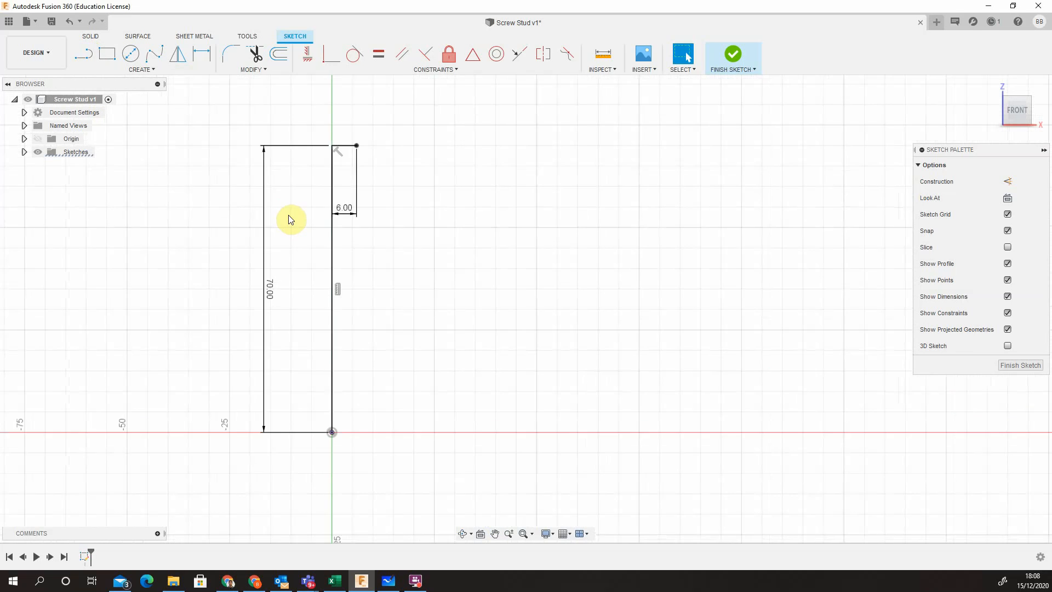
scroll(307, 218, up, 1)
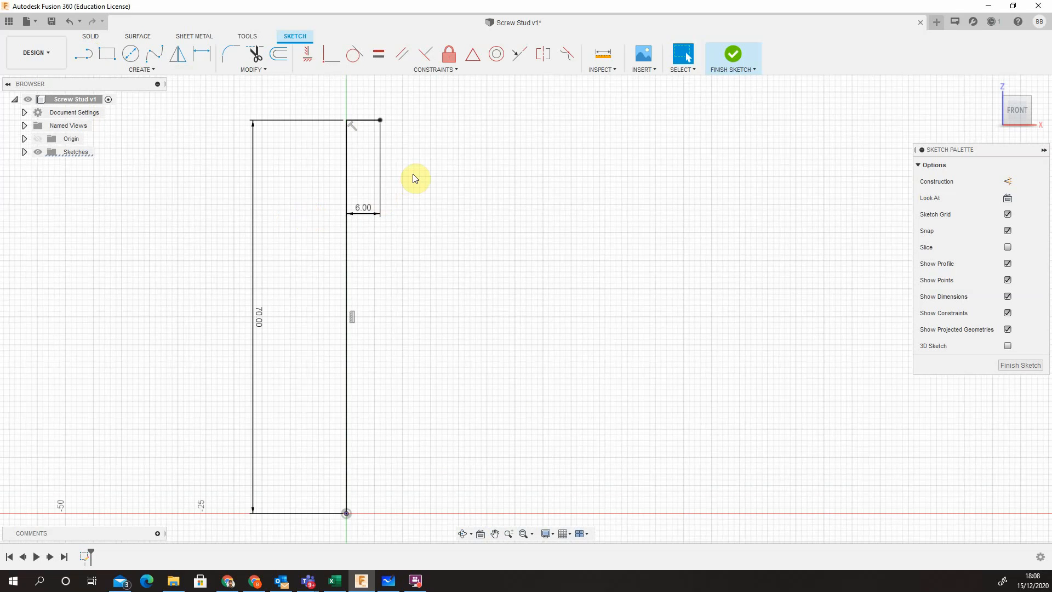
key(l)
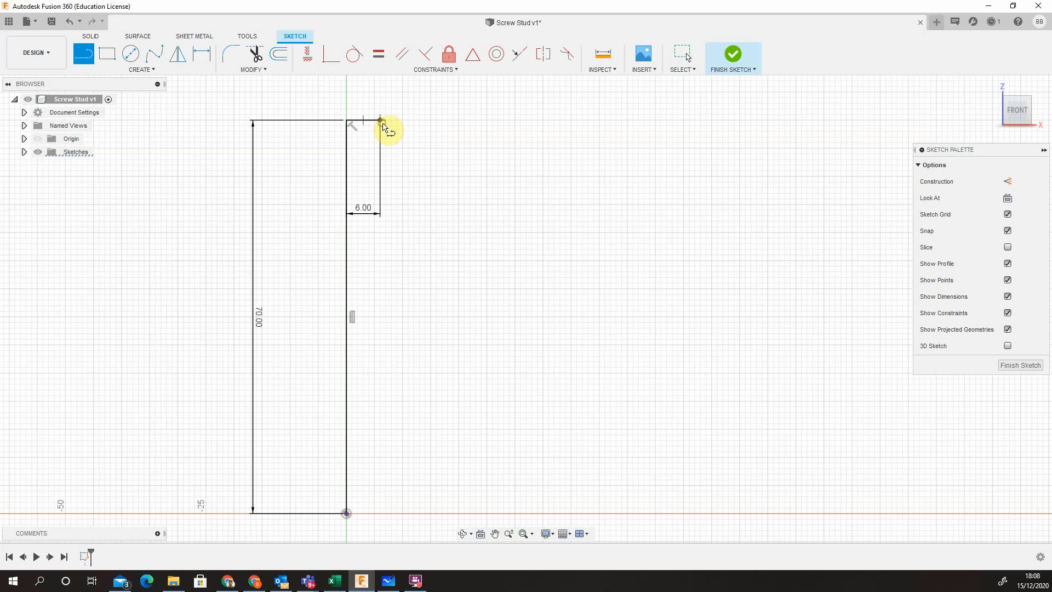
mouse_move(383, 125)
mouse_down()
mouse_move(393, 193)
mouse_move(376, 257)
mouse_up()
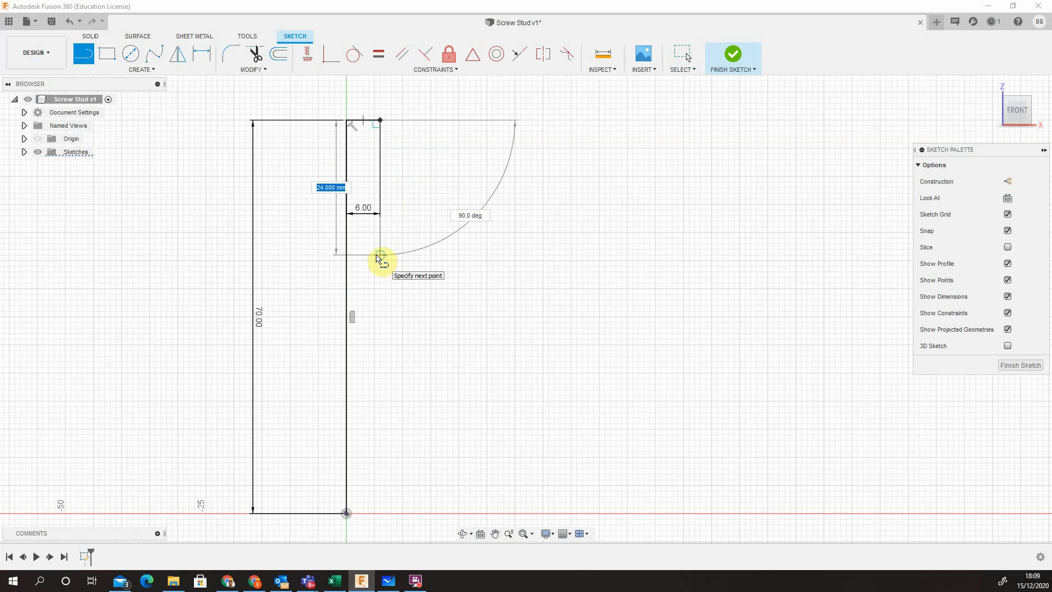
text(15)
key(Return)
key(Escape)
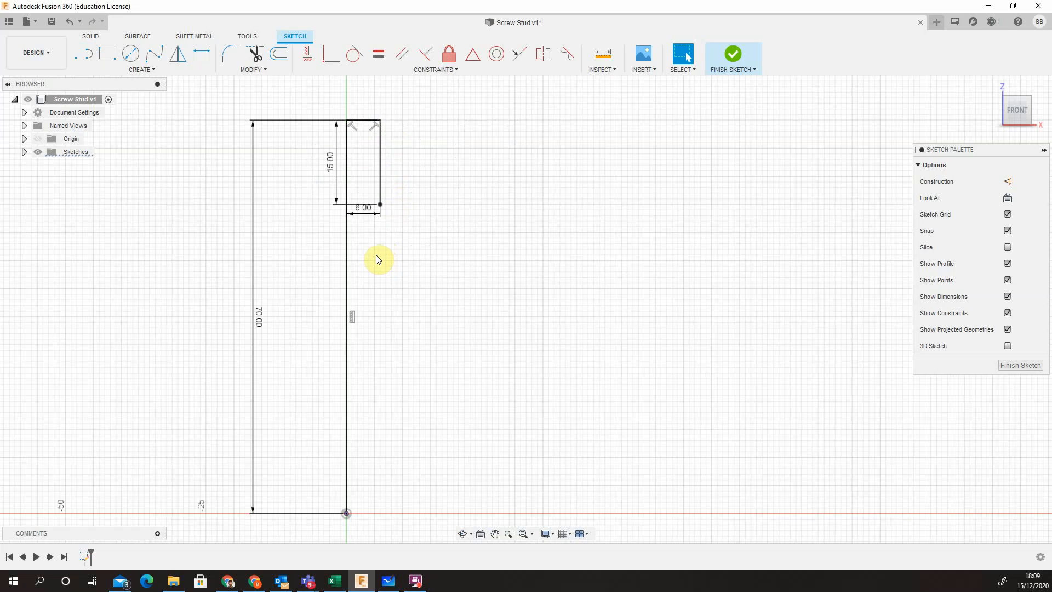
Draw a 1 mm horizontal line inward from the end of the 15 mm line, followed by a 10 mm vertical line downward for the neck.
key(l)
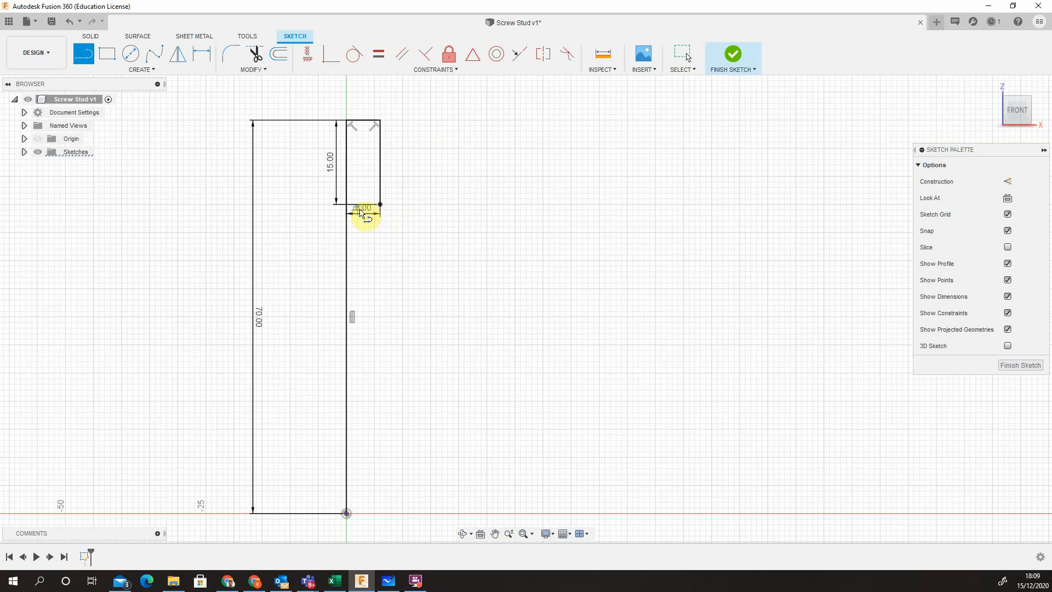
click(379, 204)
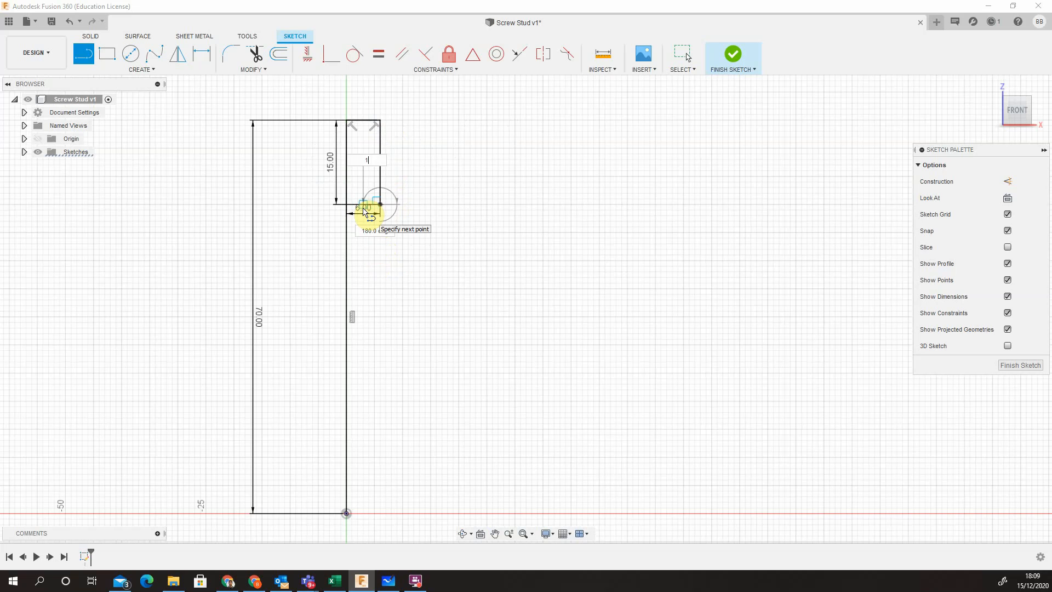
key(Return)
key(Escape)
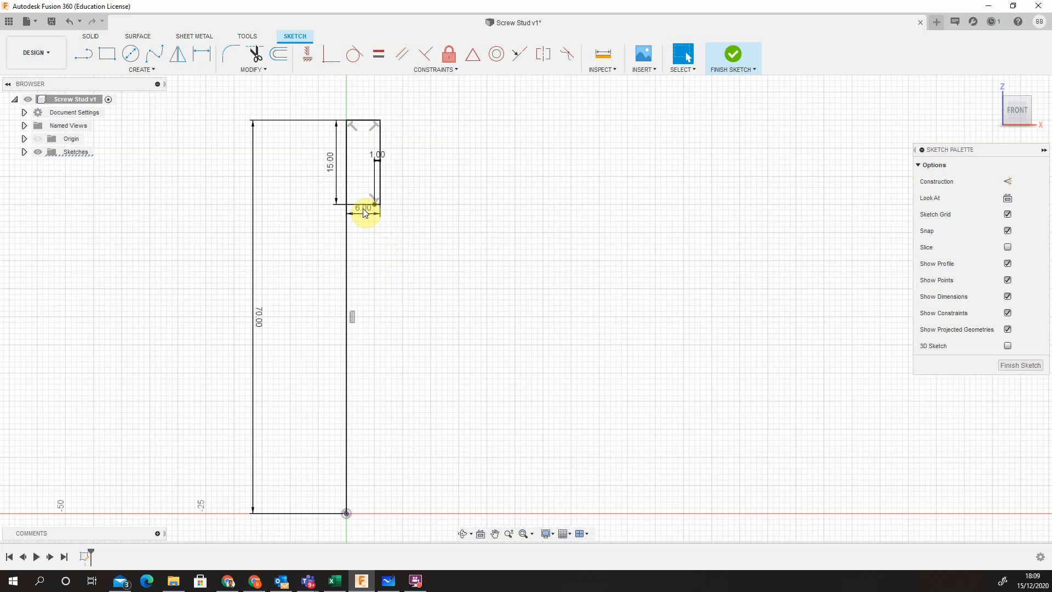
key(l)
click(375, 206)
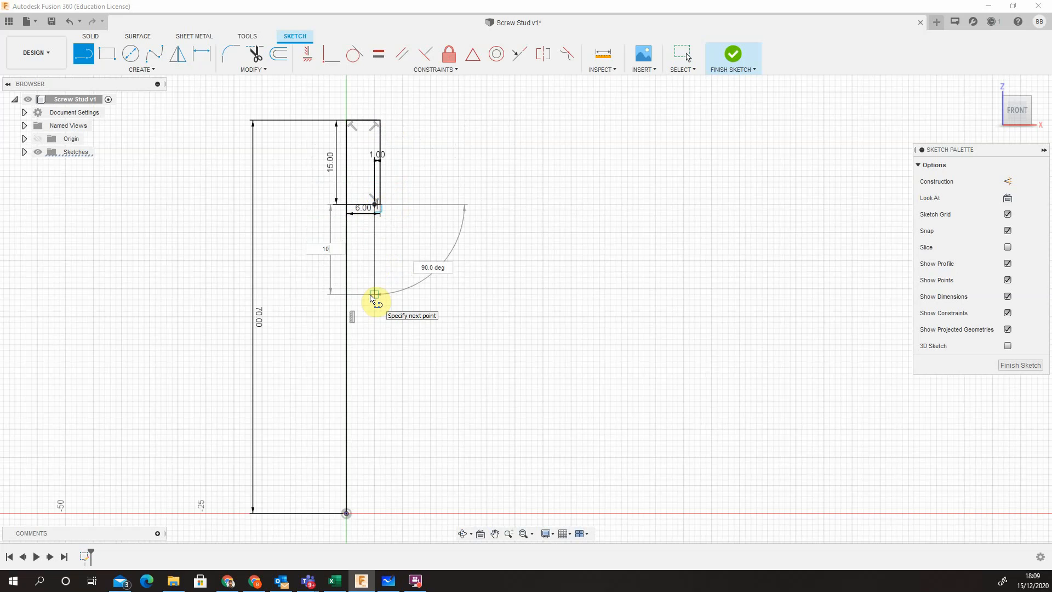
key(Return)
key(Escape)
Draw a 1 mm horizontal line outward from the neck's lower end, followed by a 45 mm vertical line downward.
key(l)
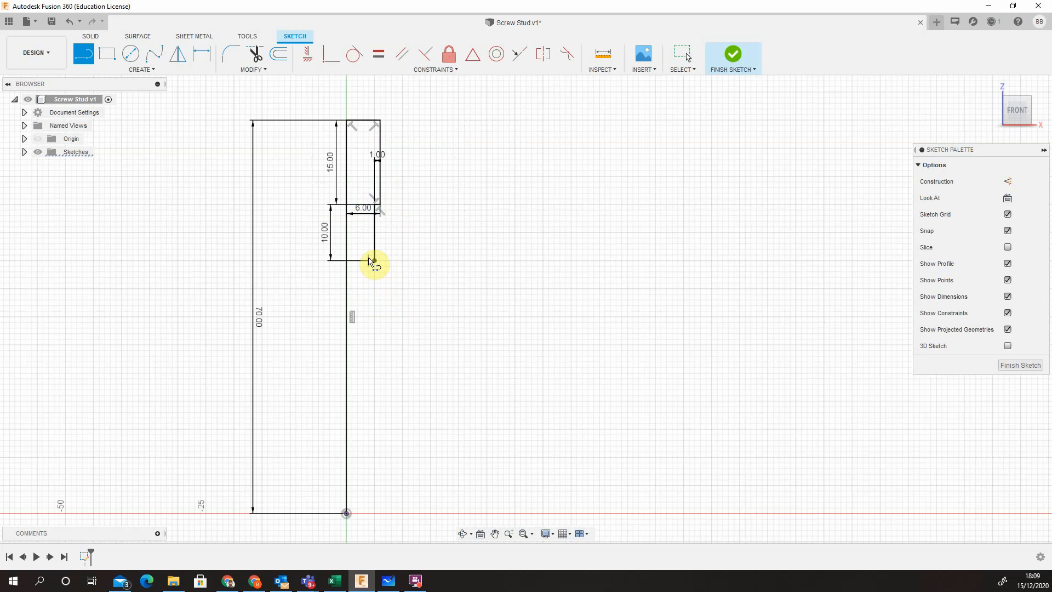
click(375, 261)
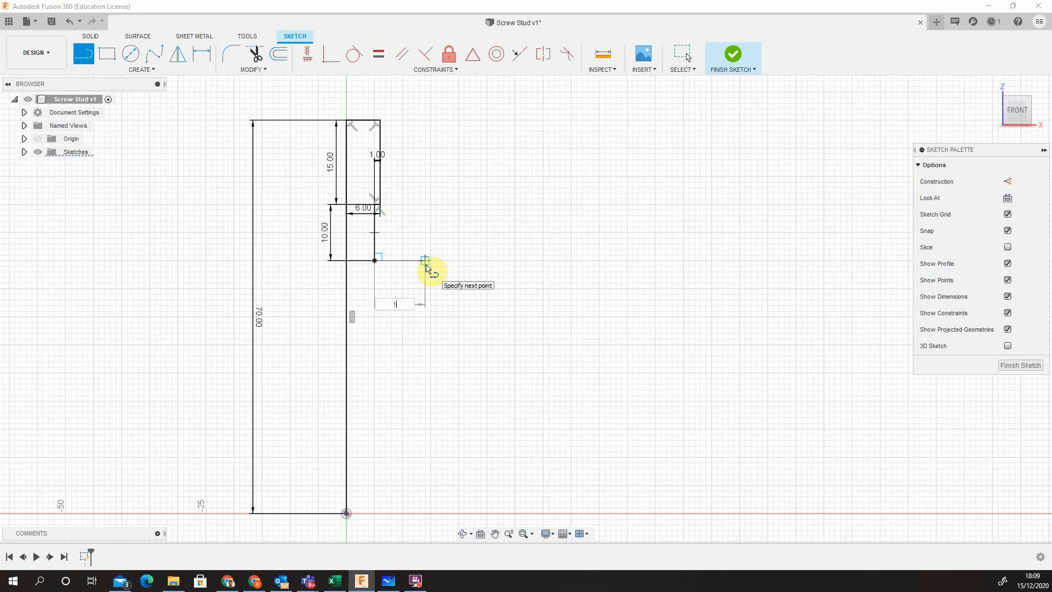
key(Return)
key(Escape)
key(l)
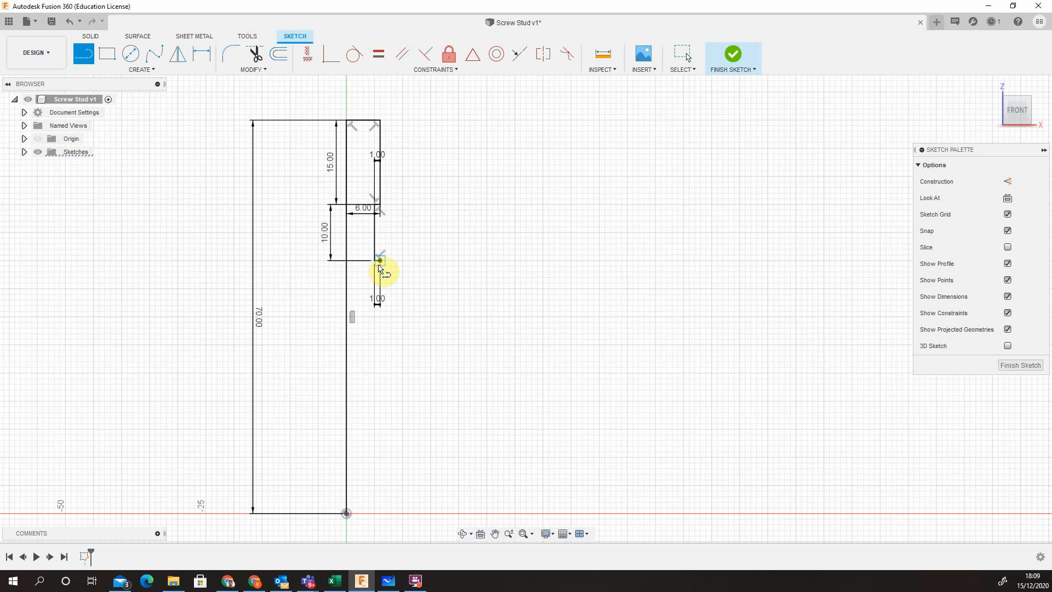
click(380, 261)
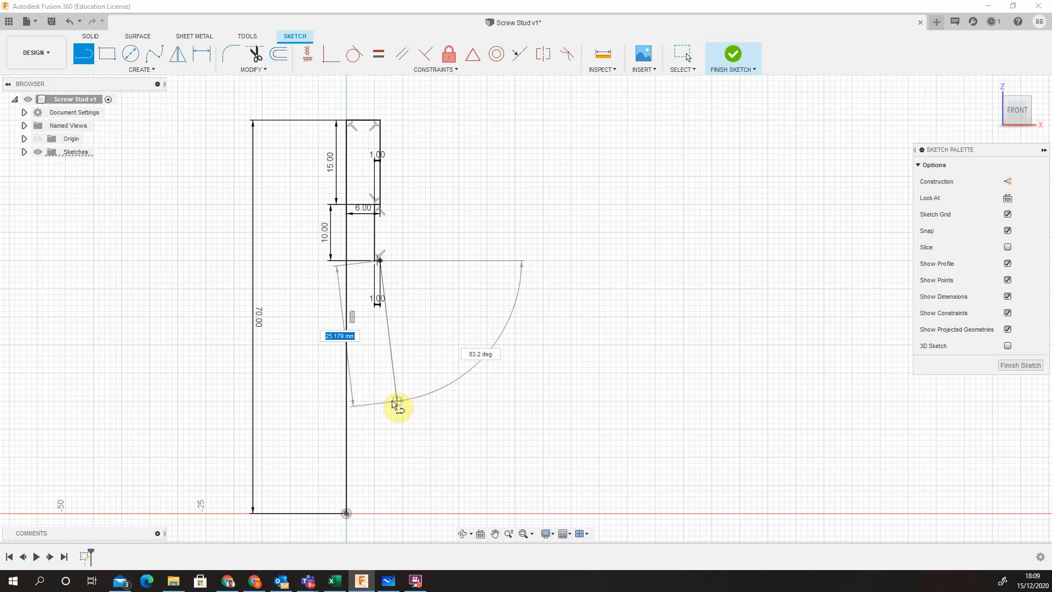
key(Return)
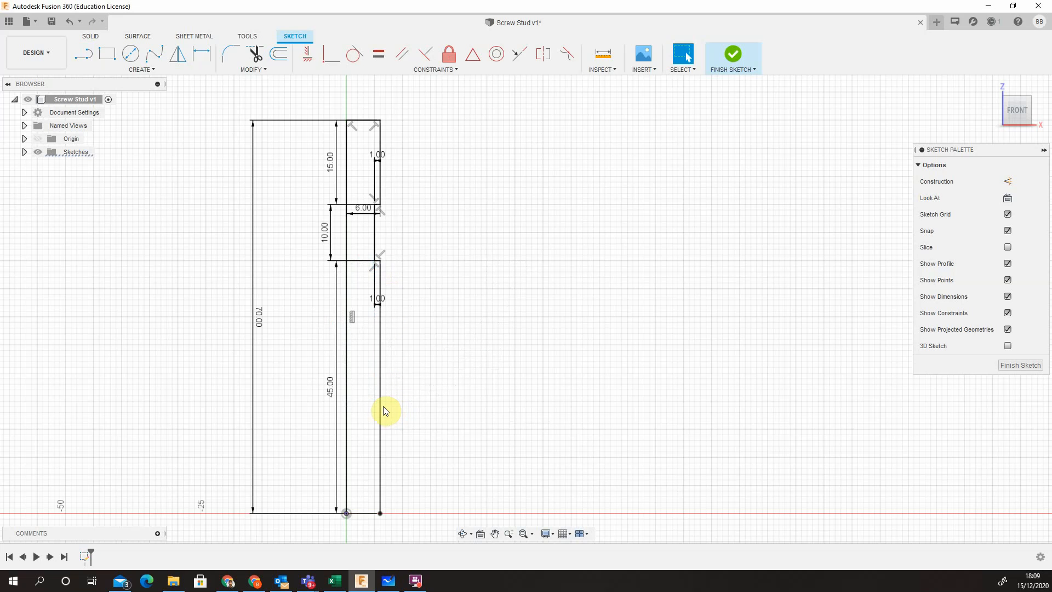
Close the stud half-profile with a line from the lower end of the 45 mm line to the origin.
key(l)
click(381, 513)
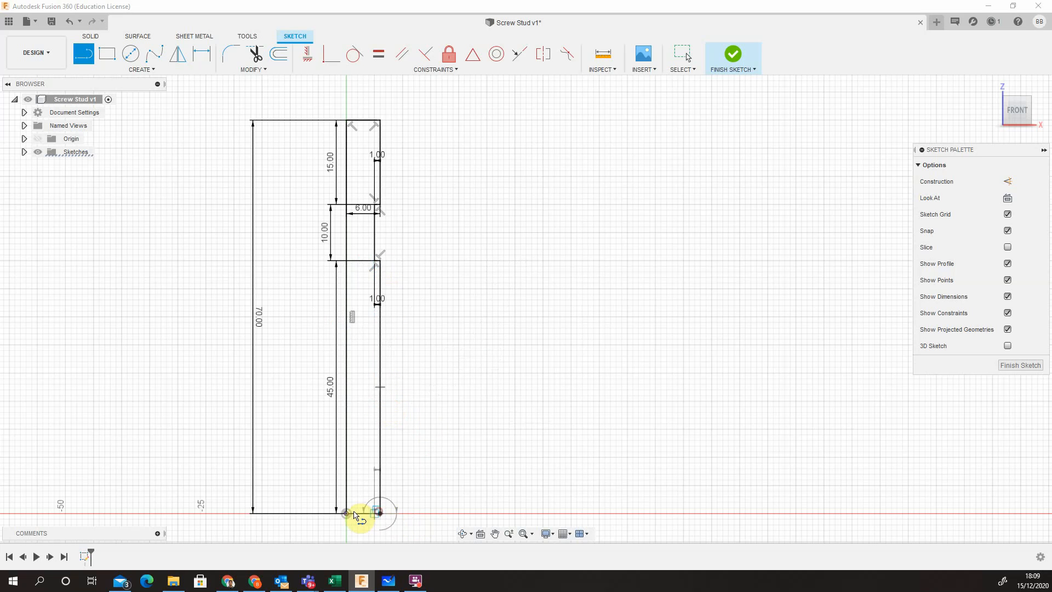
click(347, 513)
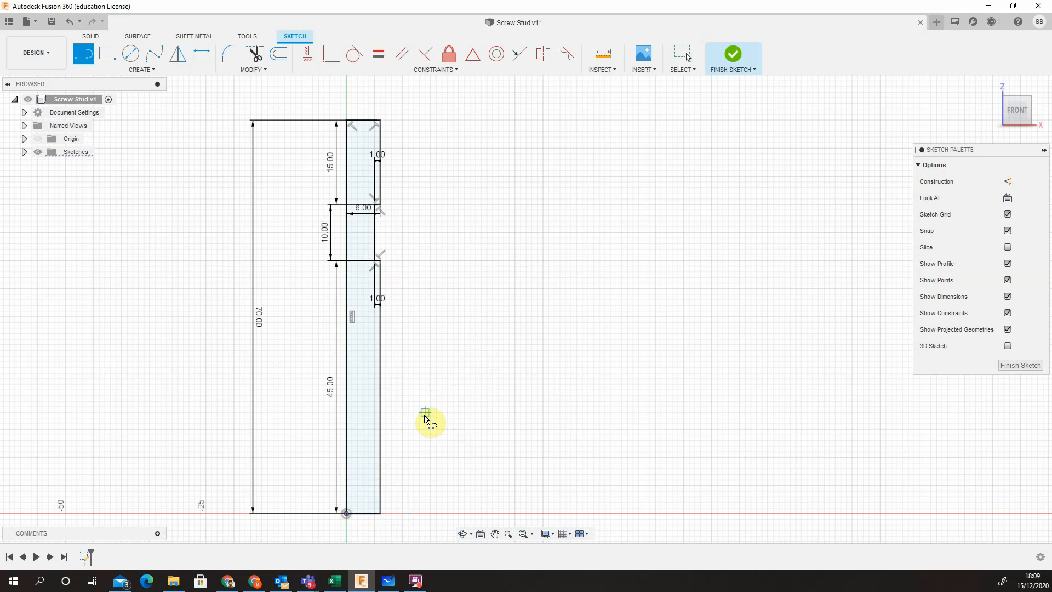
Reposition the neck's 10 mm dimension, the 6 mm width dimension and both 1 mm step dimensions clear of the profile.
key(Escape)
click(346, 226)
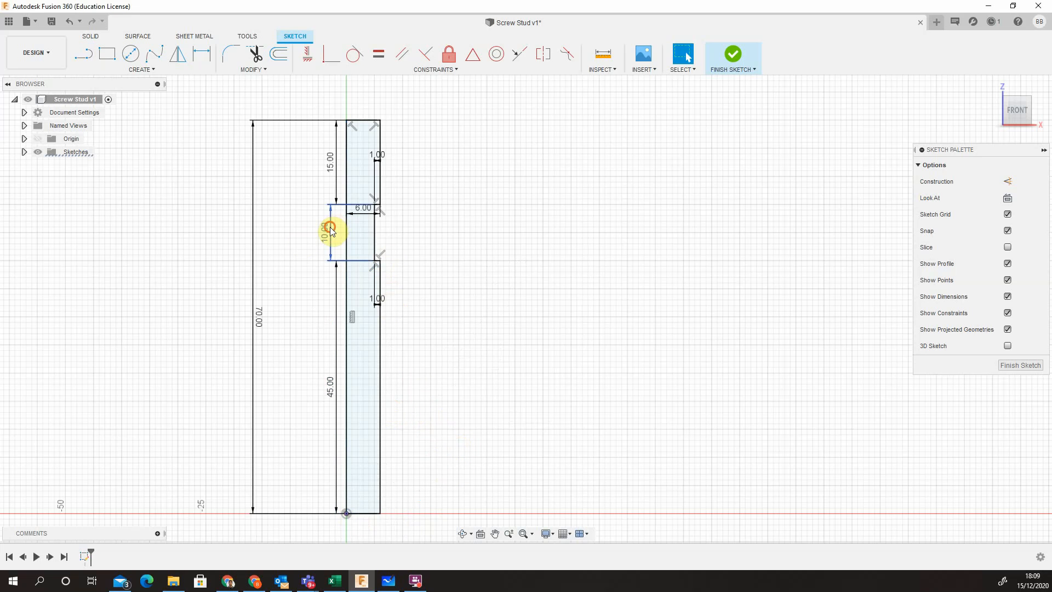
drag(328, 228, 422, 228)
drag(373, 133, 363, 104)
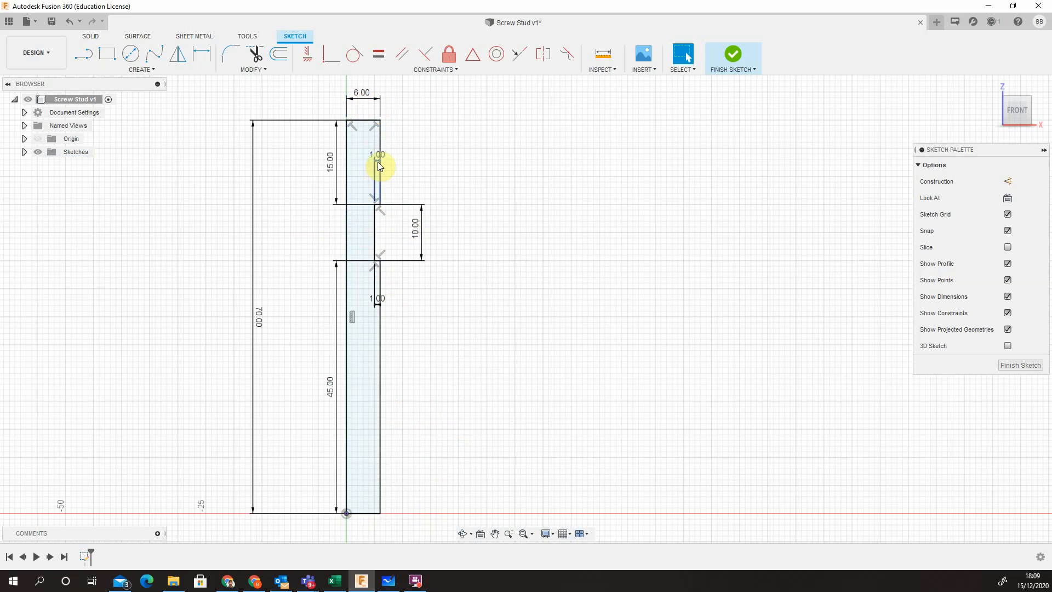
drag(377, 160, 405, 164)
click(380, 302)
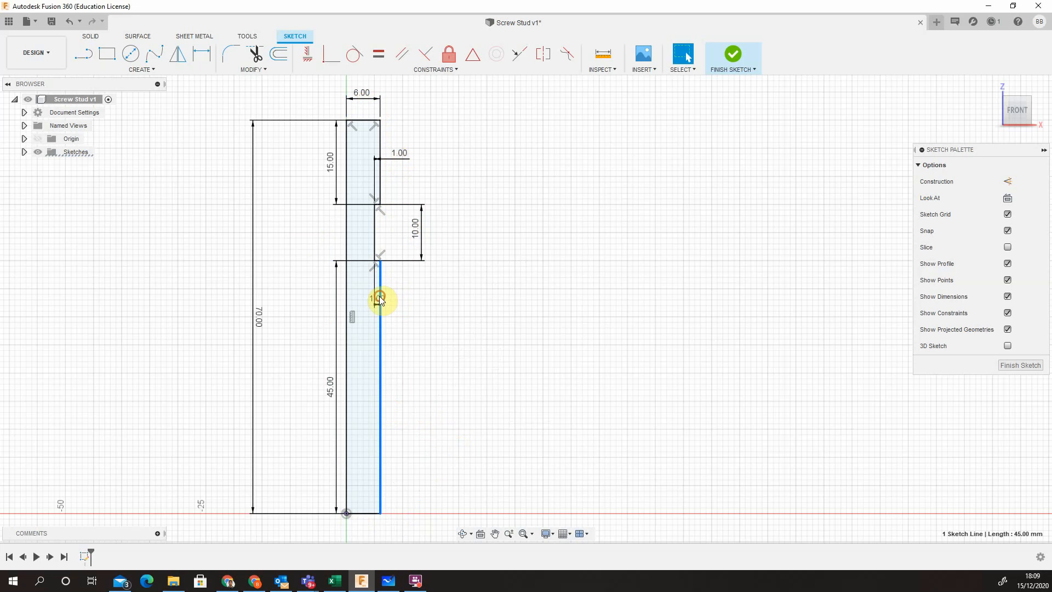
drag(377, 298, 416, 308)
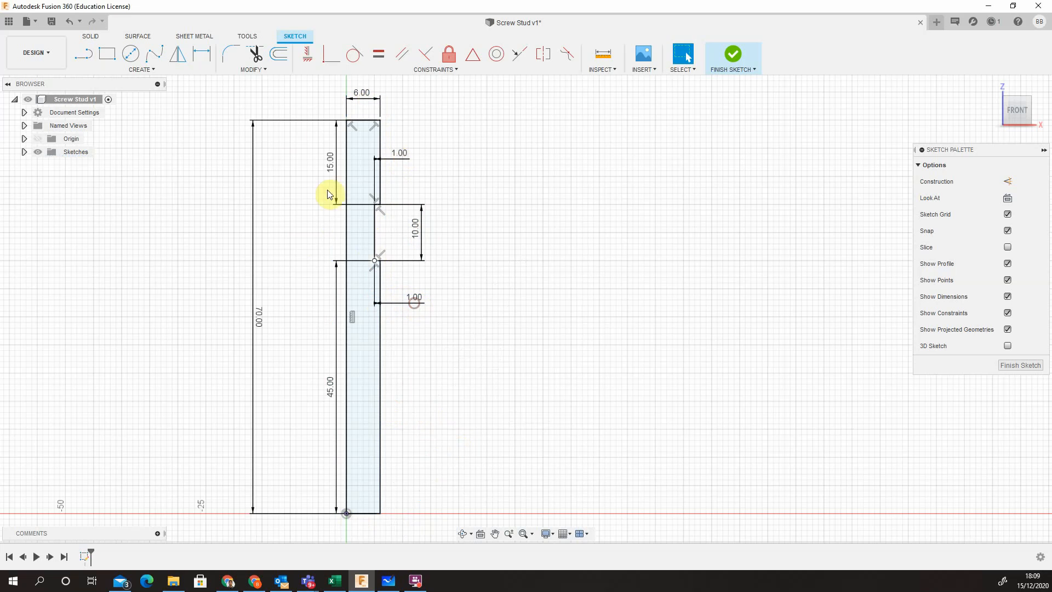
Add a driven dimension from the neck's upper corner to the centre line, and move the 45 mm dimension to the profile's outer side.
click(201, 54)
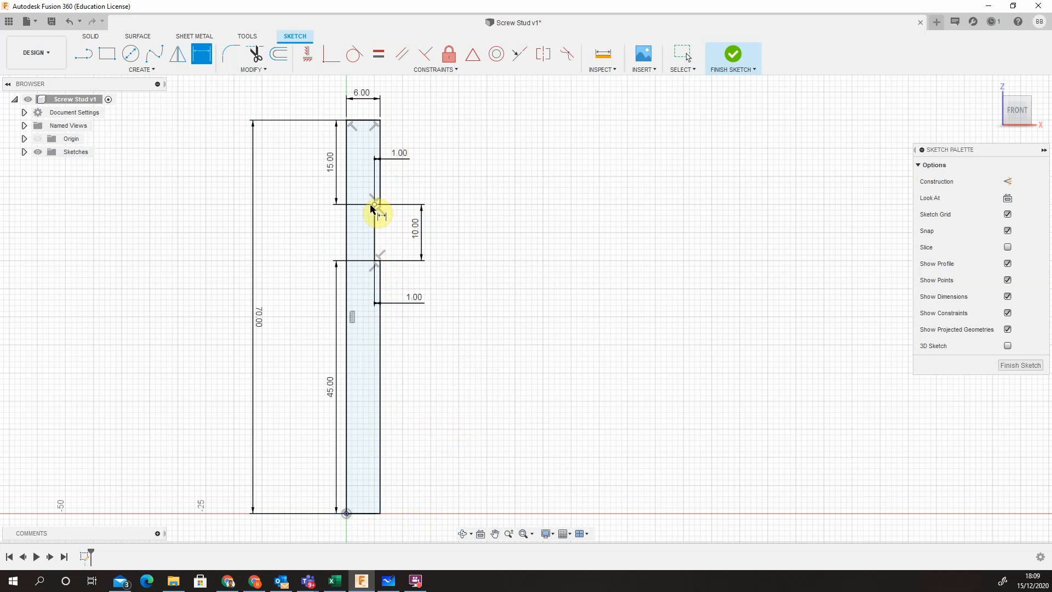
click(374, 204)
click(346, 206)
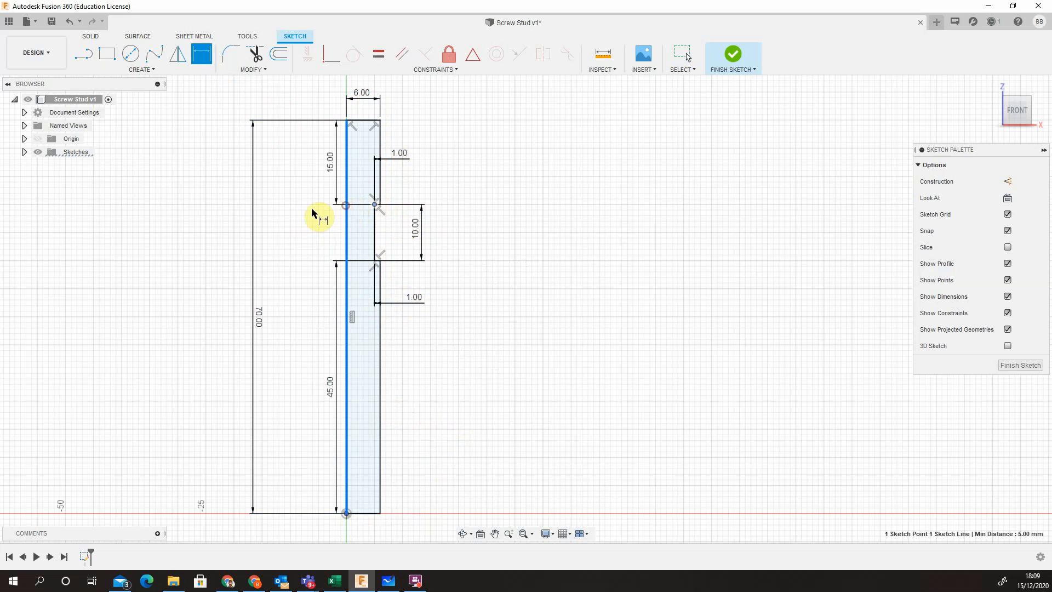
click(309, 230)
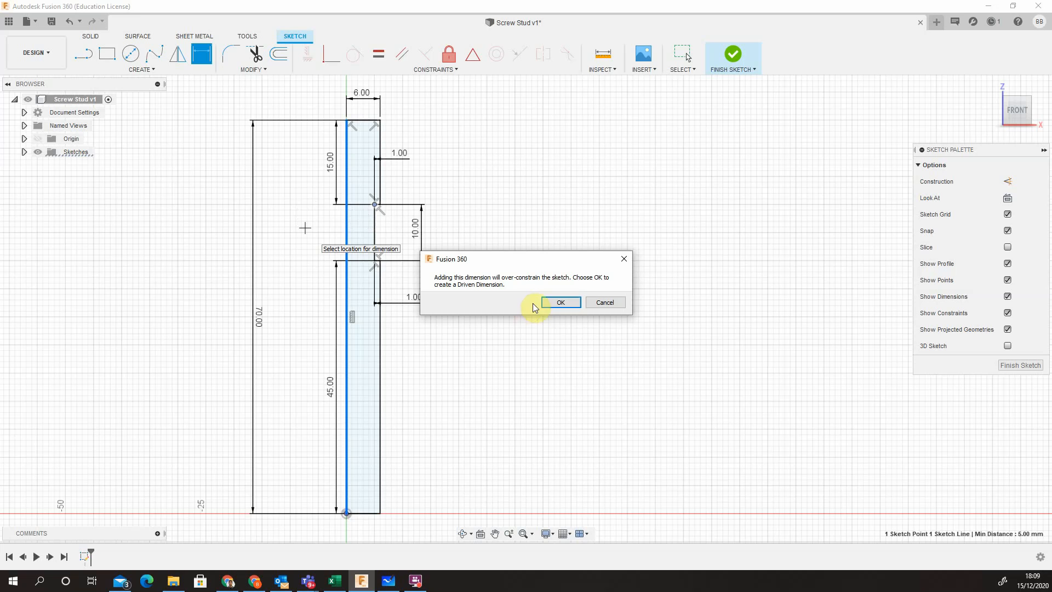
click(556, 306)
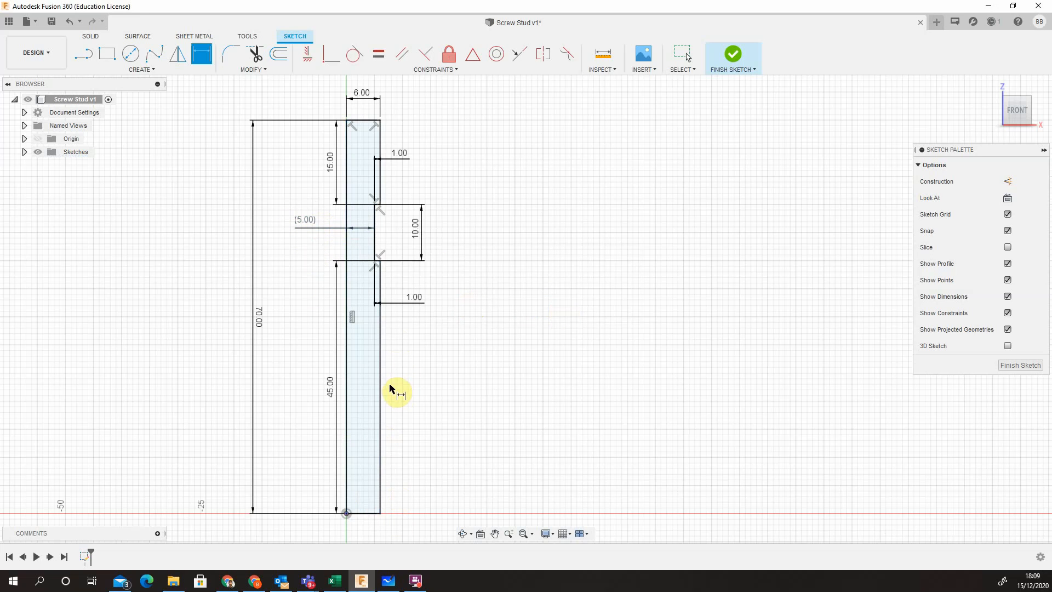
drag(331, 391, 435, 395)
key(d)
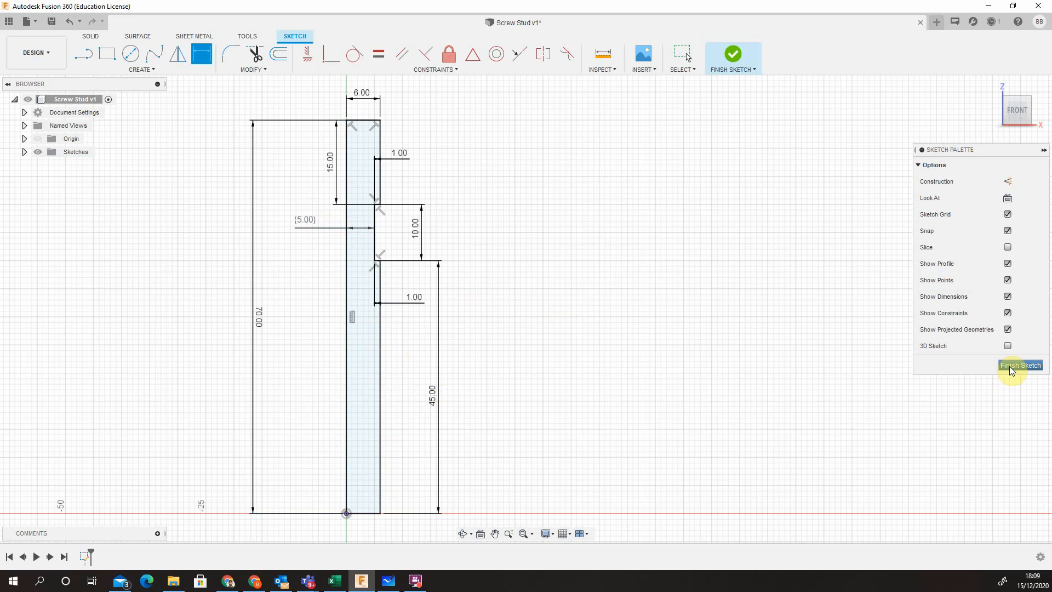
Revolve the half-profile 360 degrees about its 70 mm centre line as a one-sided new body.
click(90, 40)
click(130, 55)
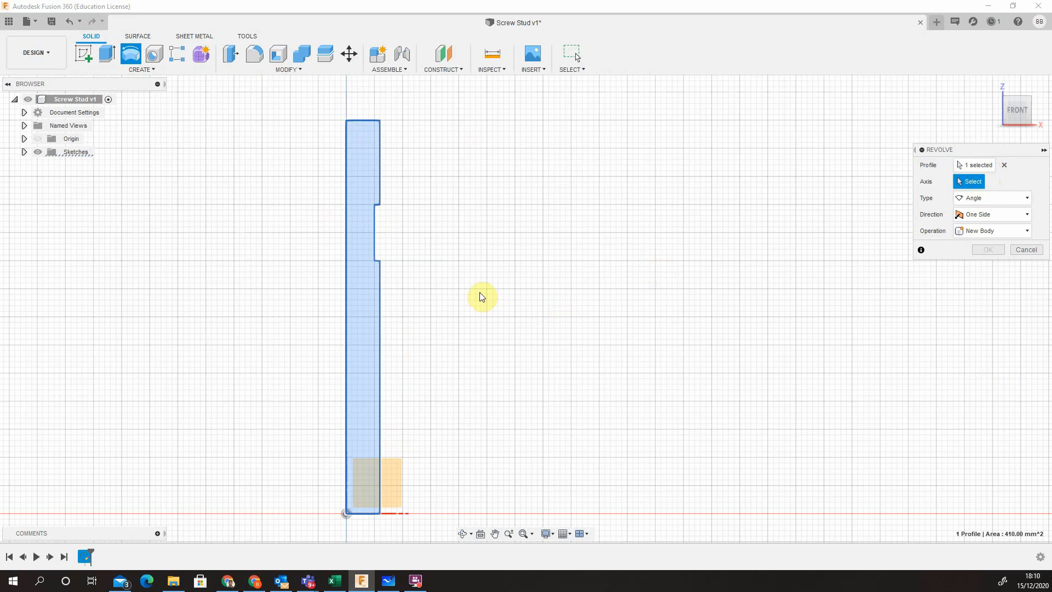
click(346, 325)
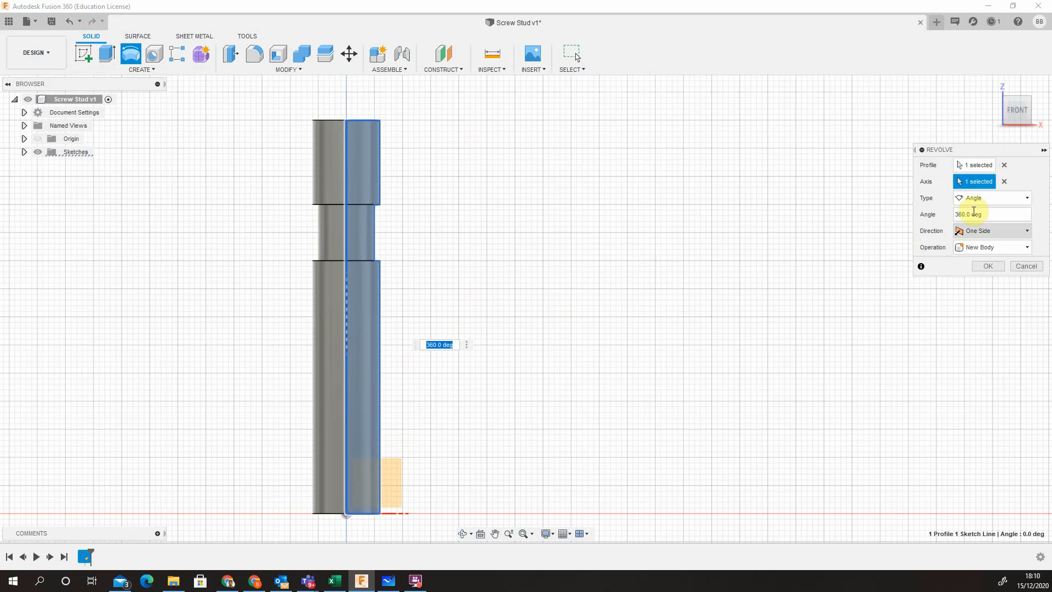
click(979, 203)
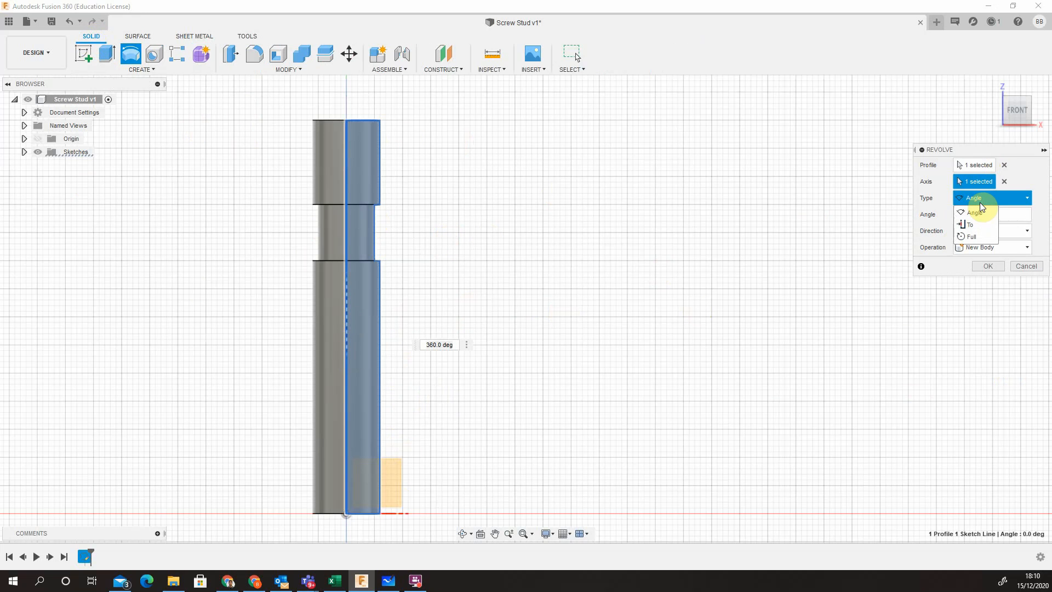
click(980, 200)
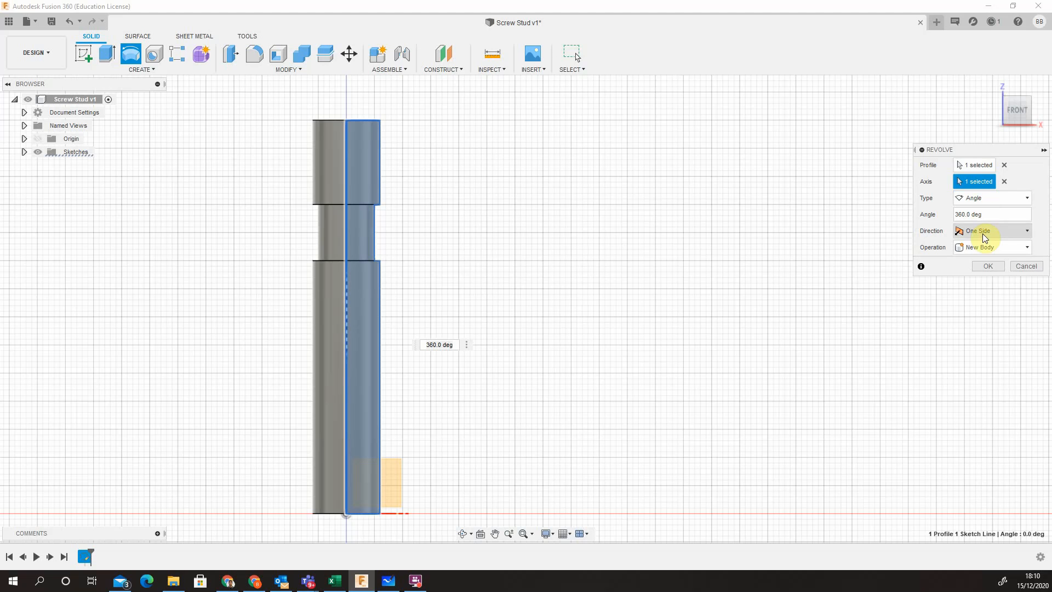
click(984, 230)
click(986, 229)
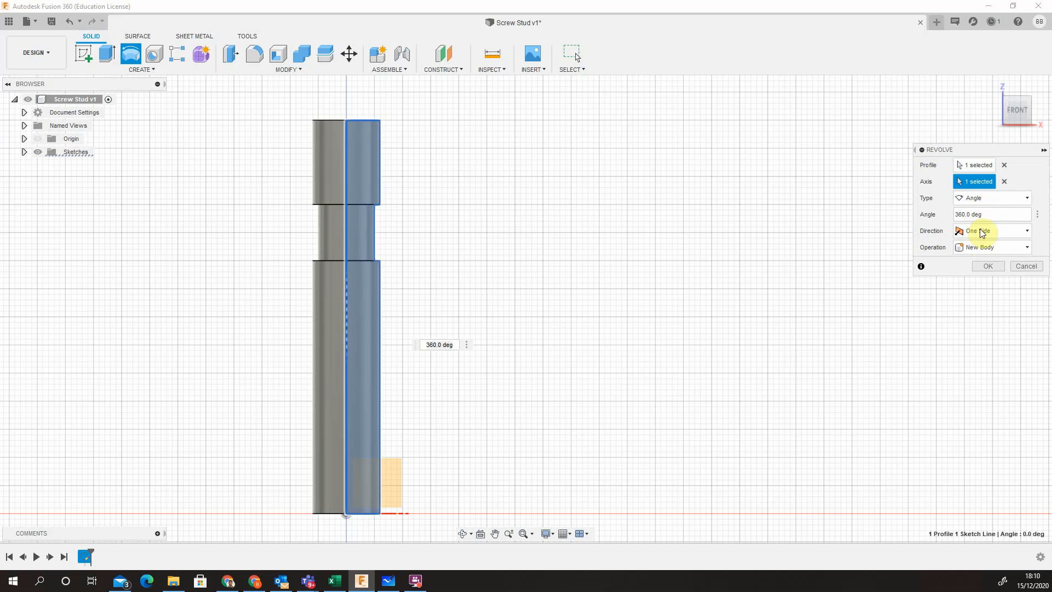
click(984, 247)
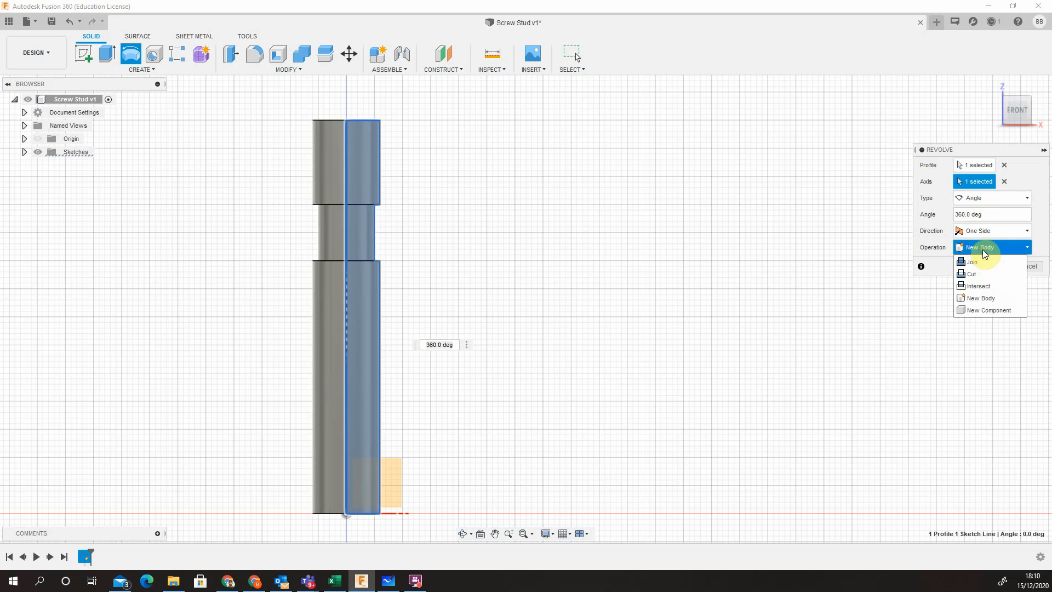
click(986, 299)
click(988, 266)
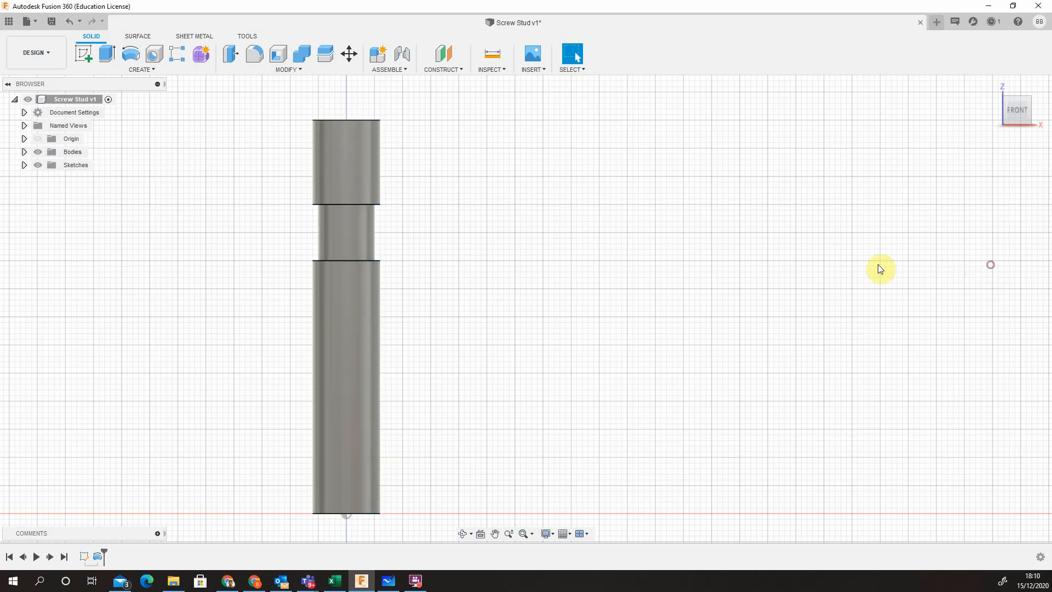
Set up a full-length ISO Metric M12x1.75 right-hand thread of class 6g on the stud's 45 mm section.
drag(424, 292, 446, 291)
key(Escape)
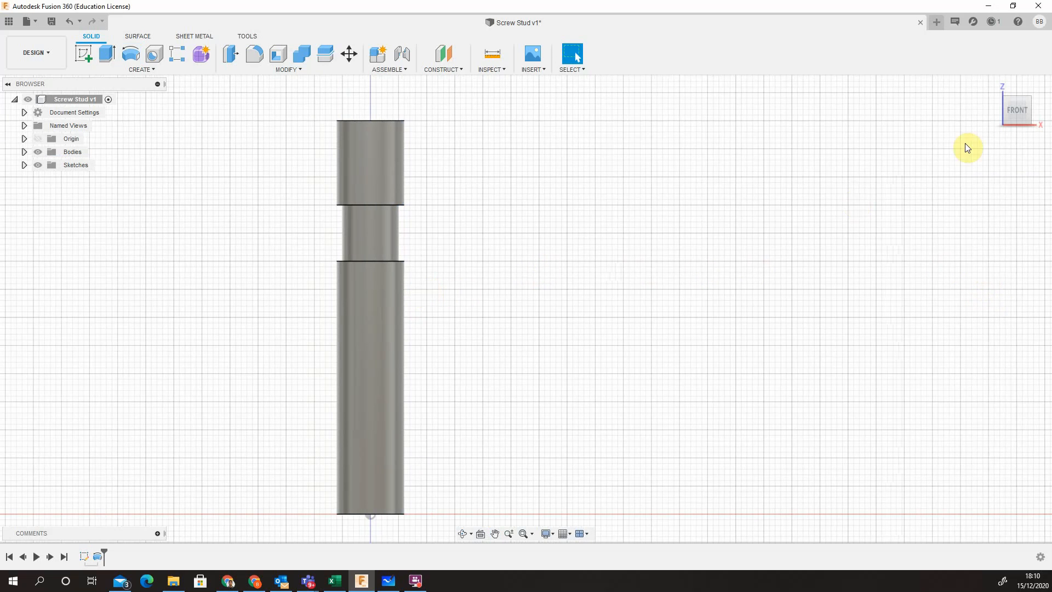
click(991, 86)
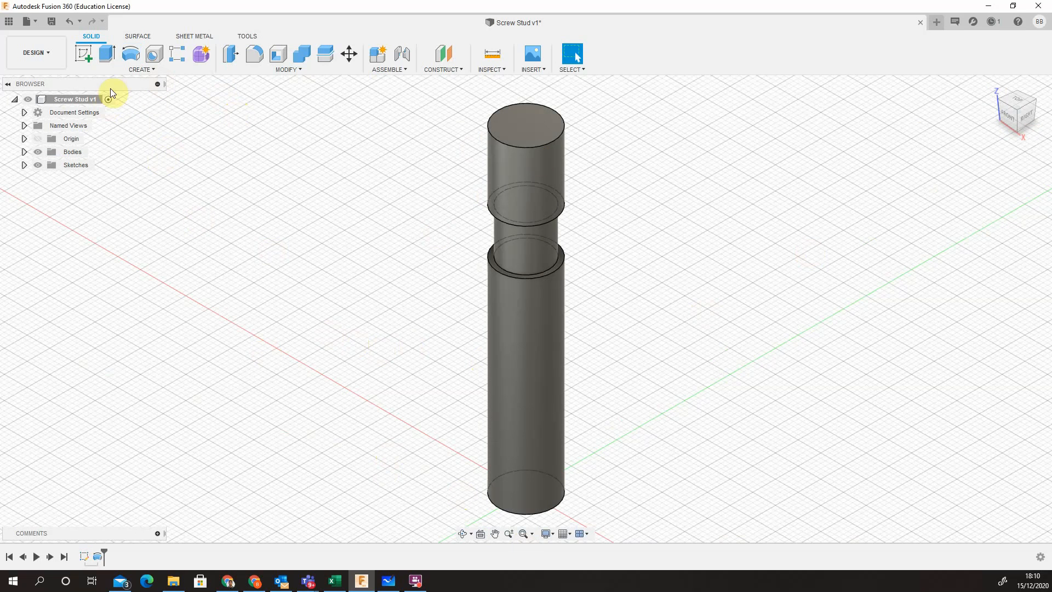
click(130, 70)
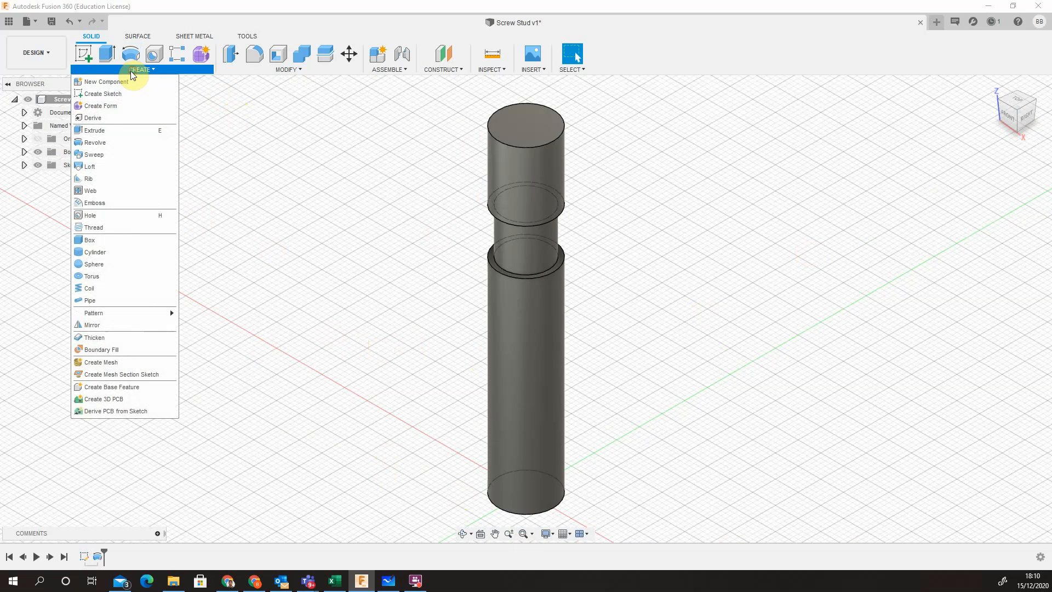
click(139, 230)
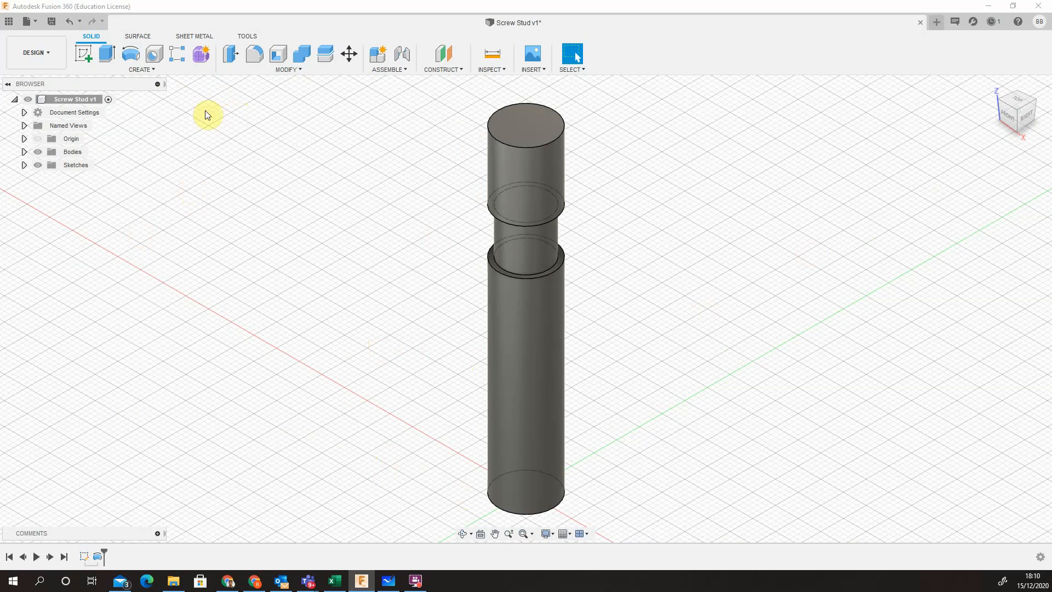
click(534, 366)
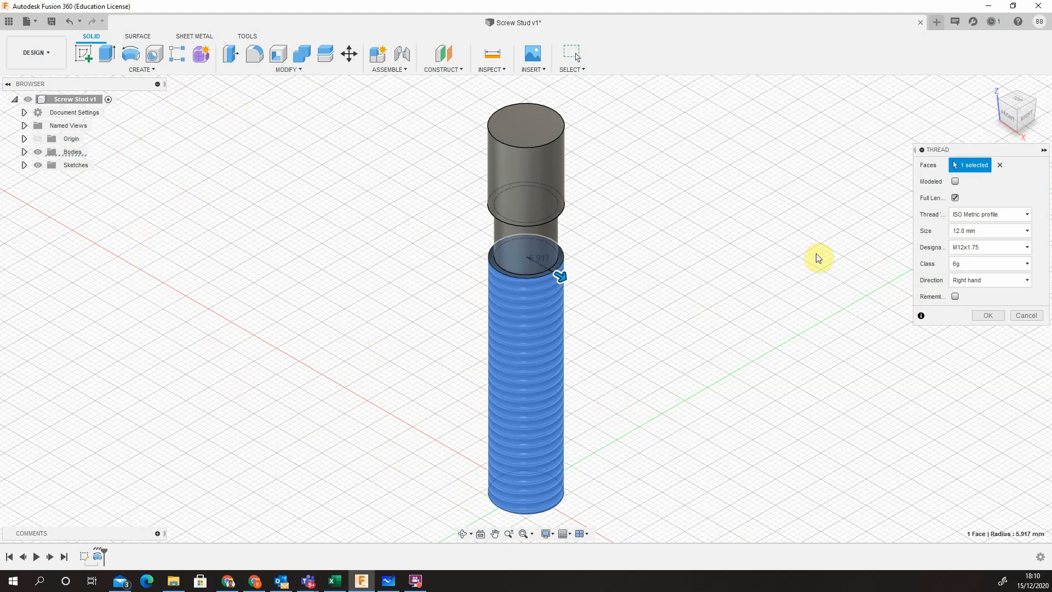
click(985, 251)
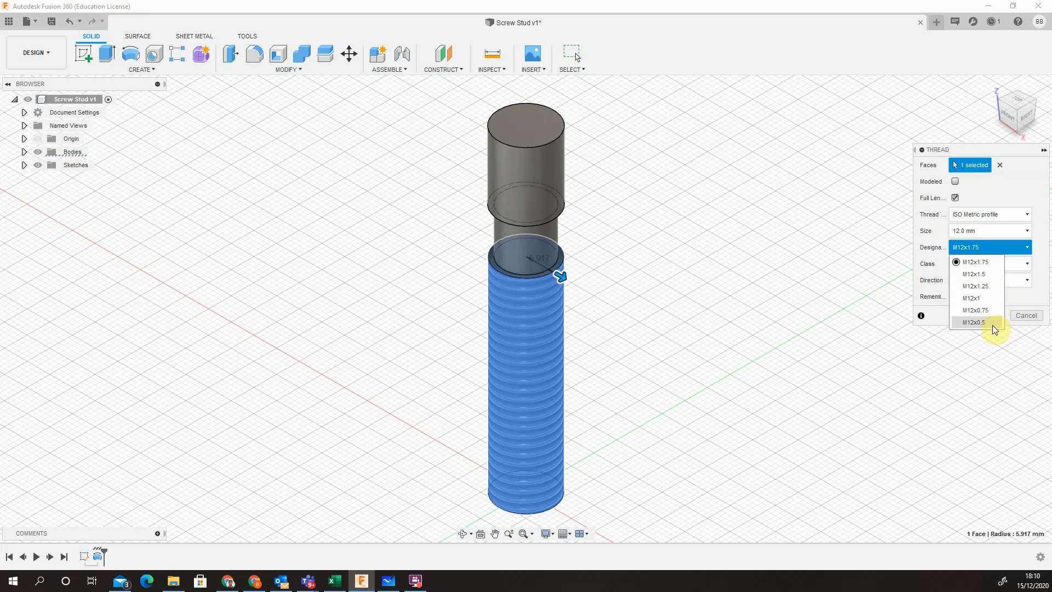
click(988, 267)
click(1004, 264)
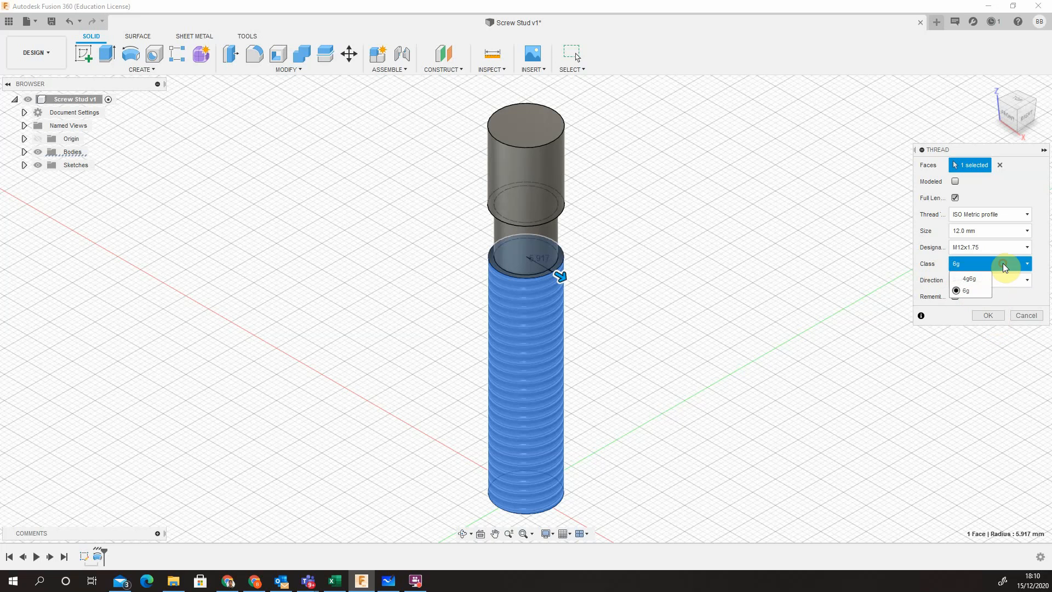
click(964, 294)
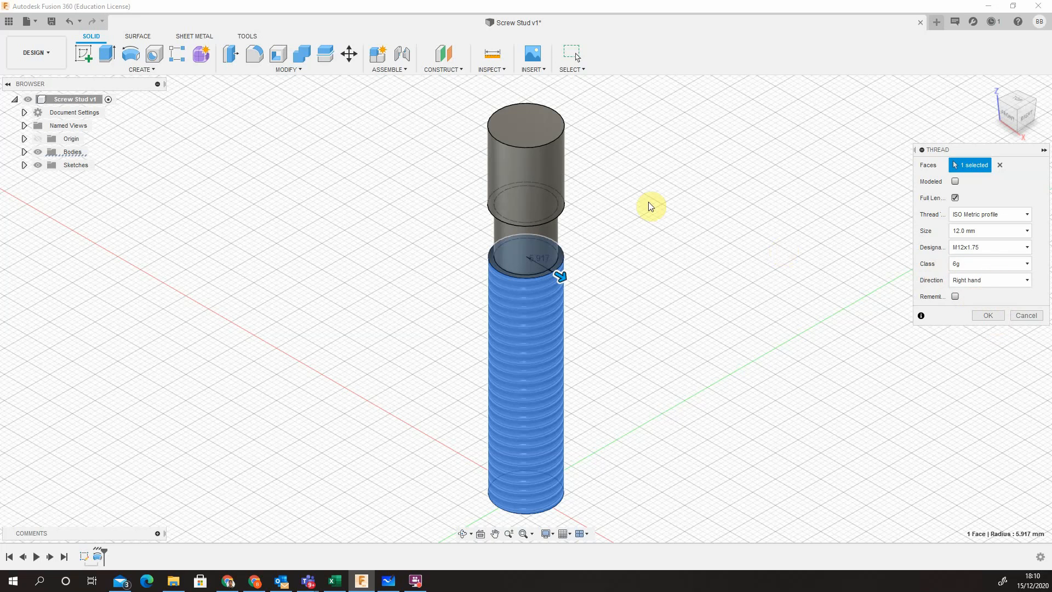
Include the 15 mm section's cylindrical face in the thread selection and create the thread on both sections.
click(974, 170)
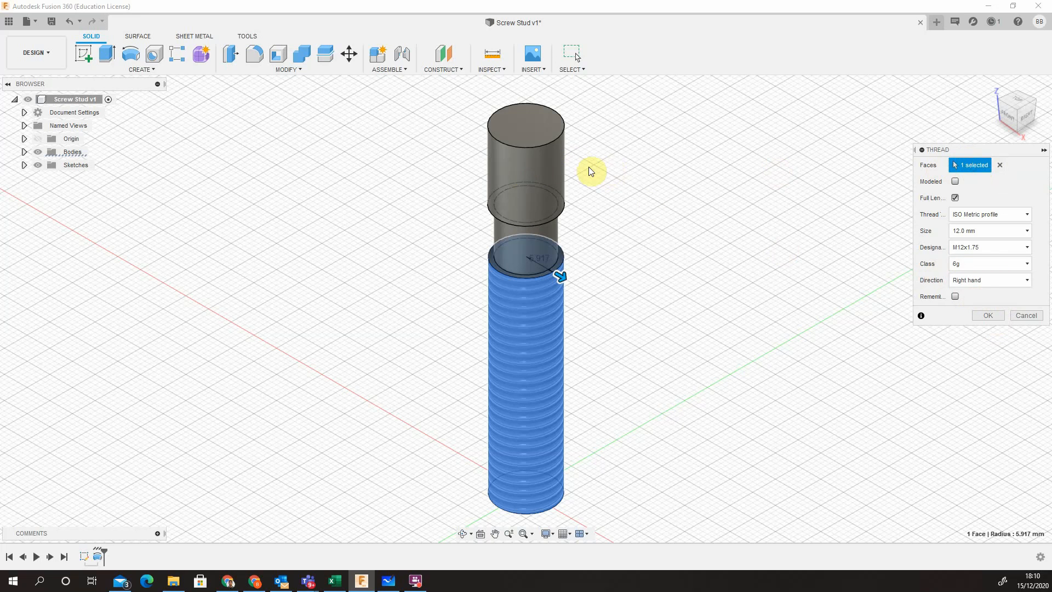
click(540, 160)
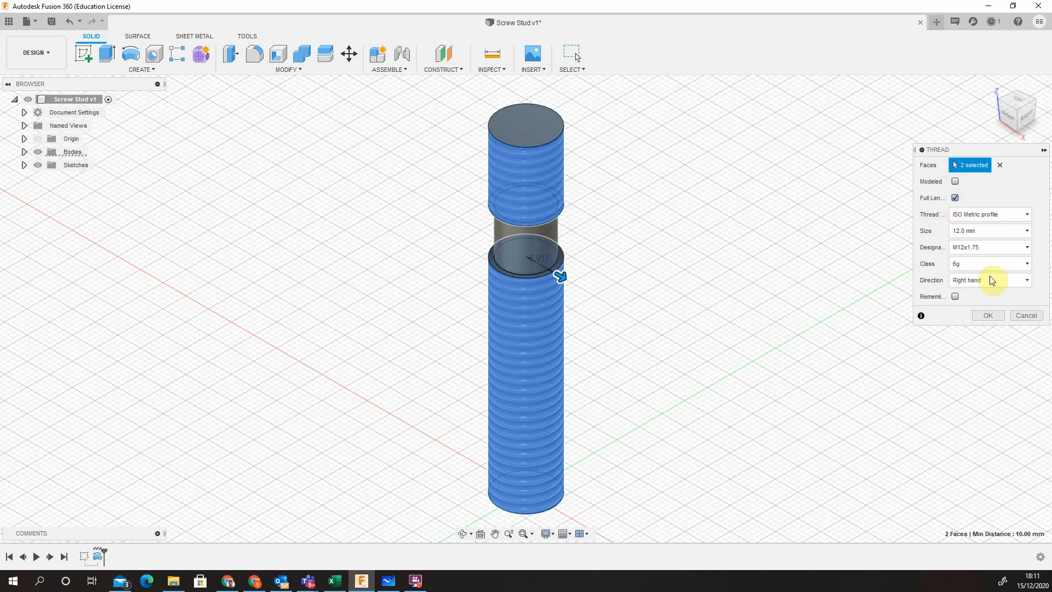
click(987, 315)
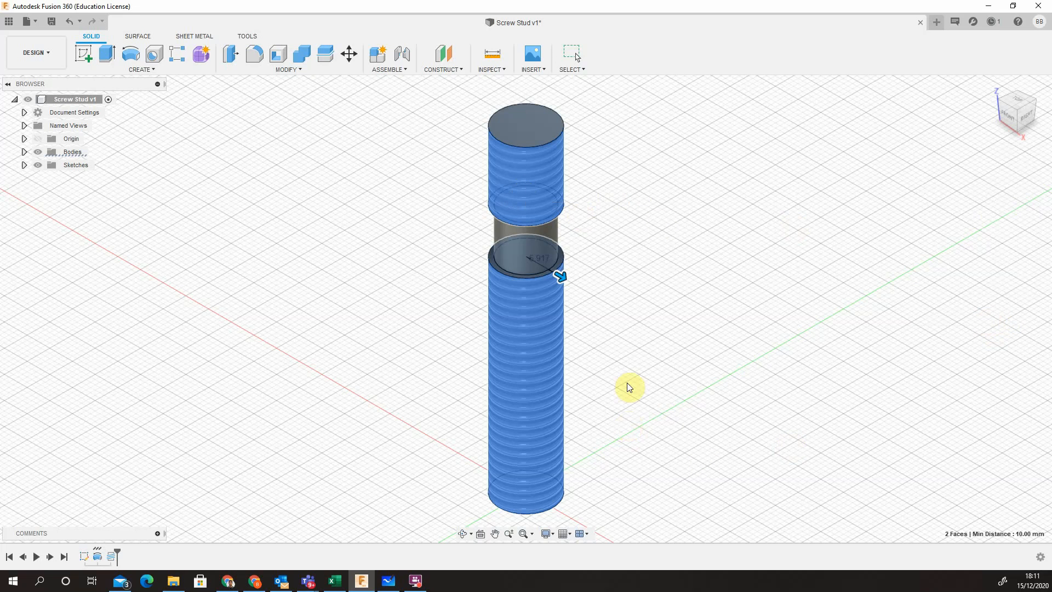
click(277, 436)
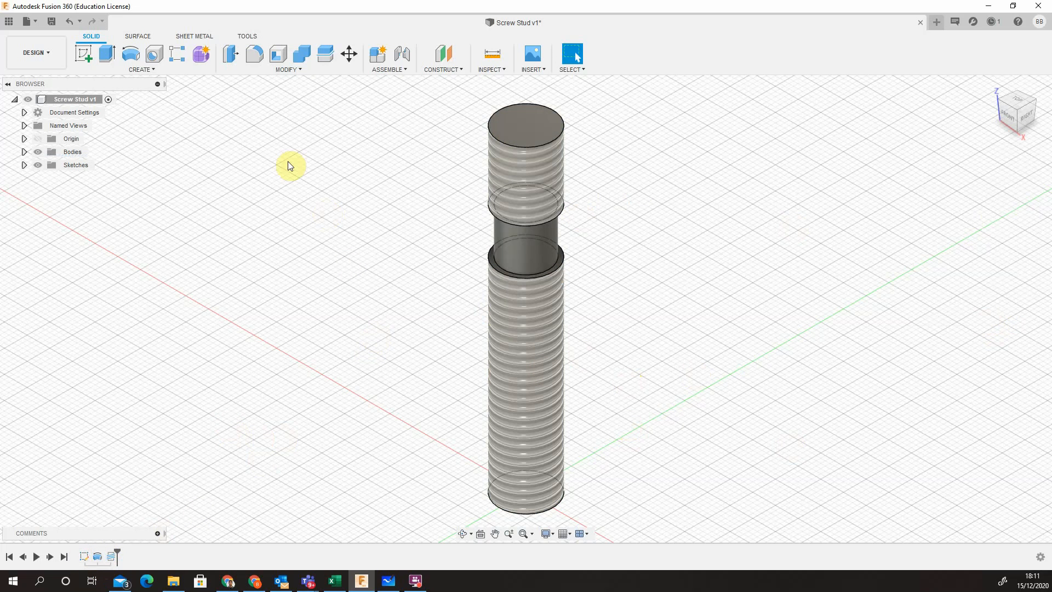
Set up a 1.0 mm chamfer on the outer circular edges at both ends of the stud.
click(278, 73)
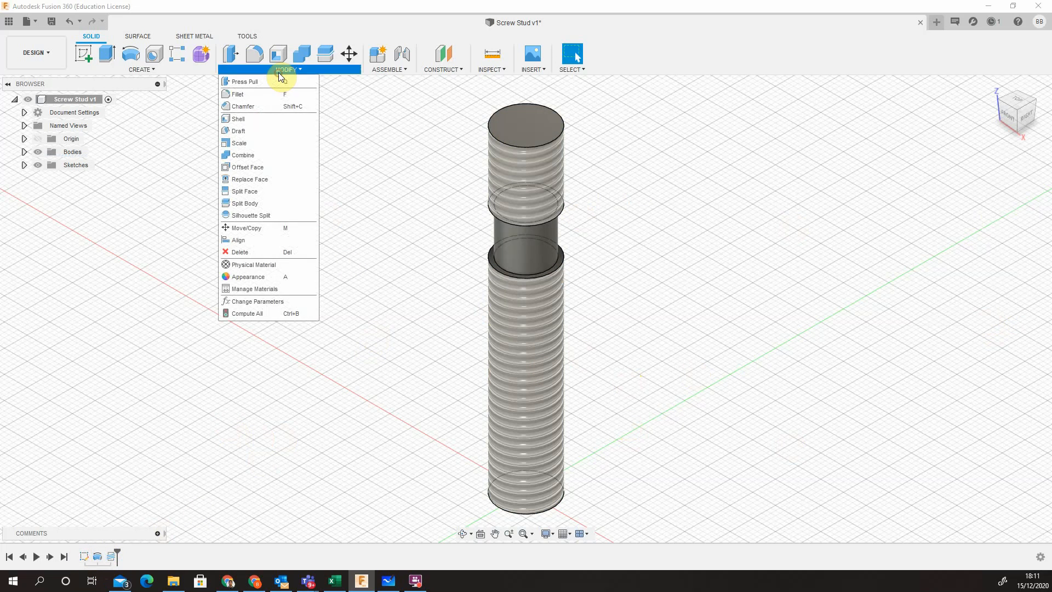
click(259, 106)
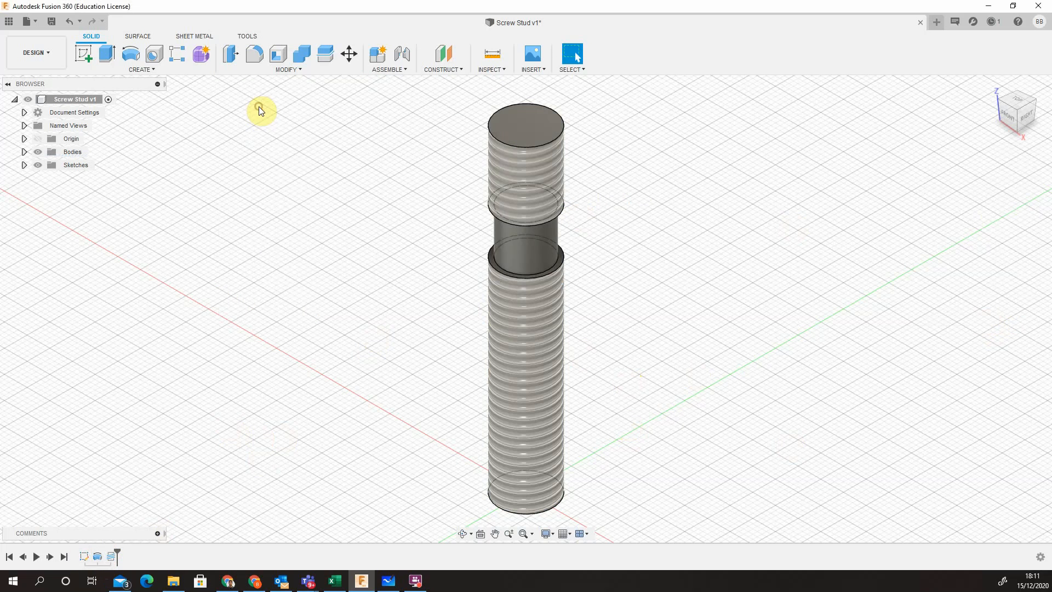
click(528, 147)
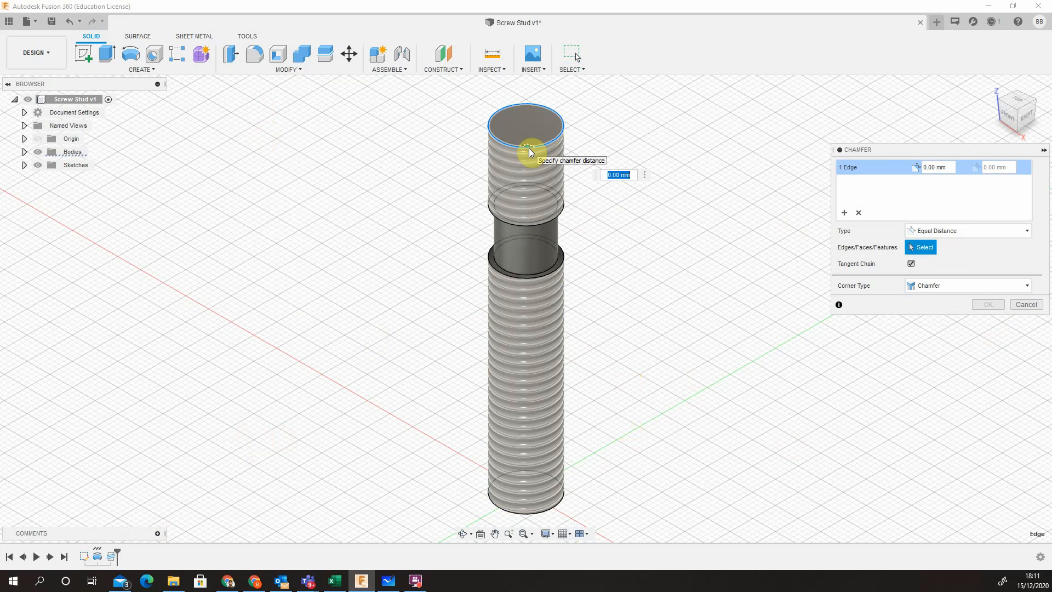
click(534, 515)
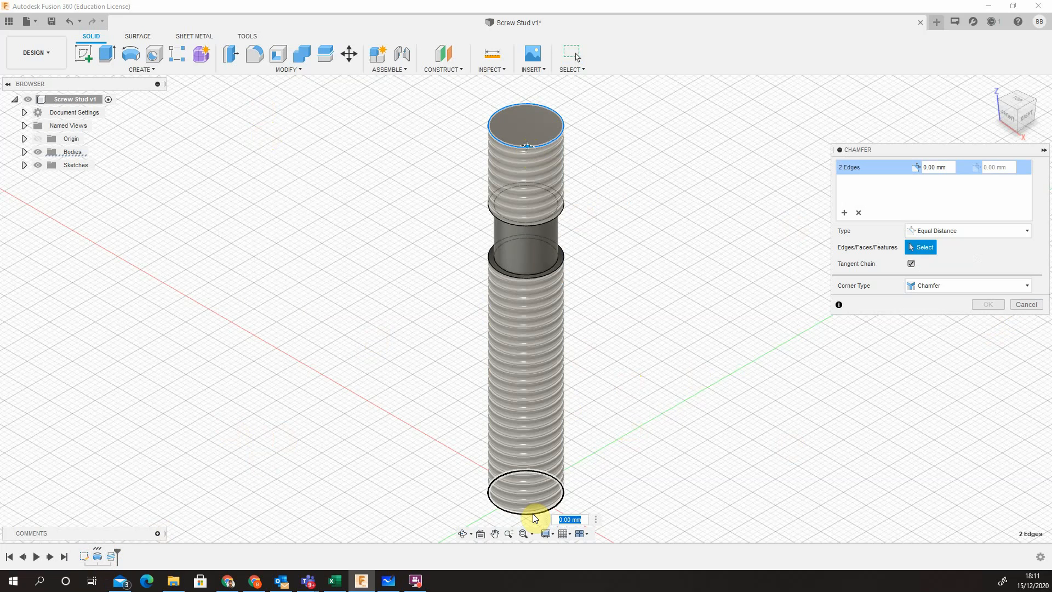
click(923, 169)
text(10)
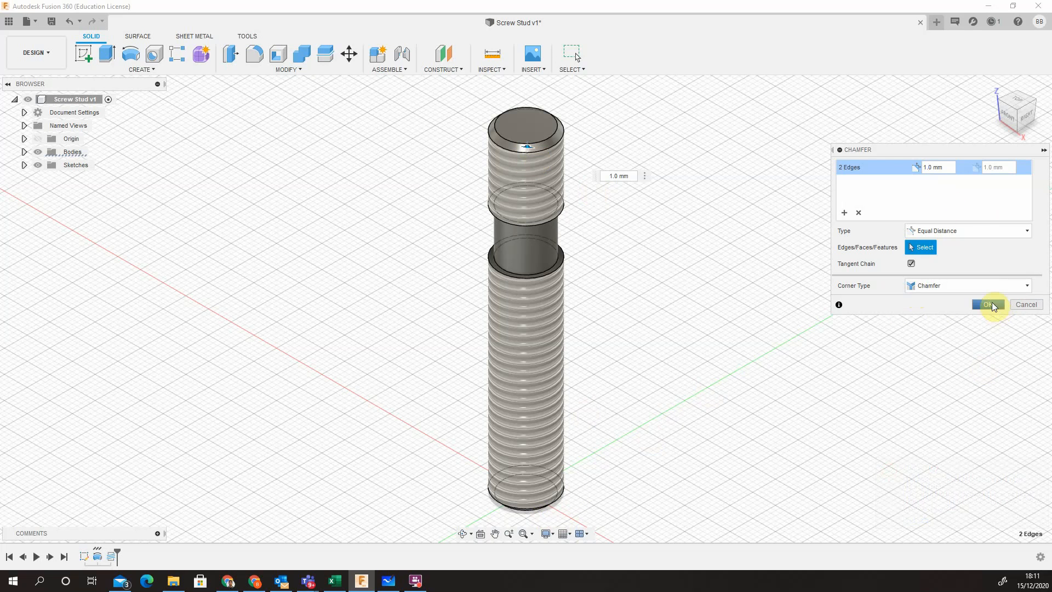
Use the Equal Distance type and Chamfer corner type, and create the chamfer on both end edges.
click(969, 231)
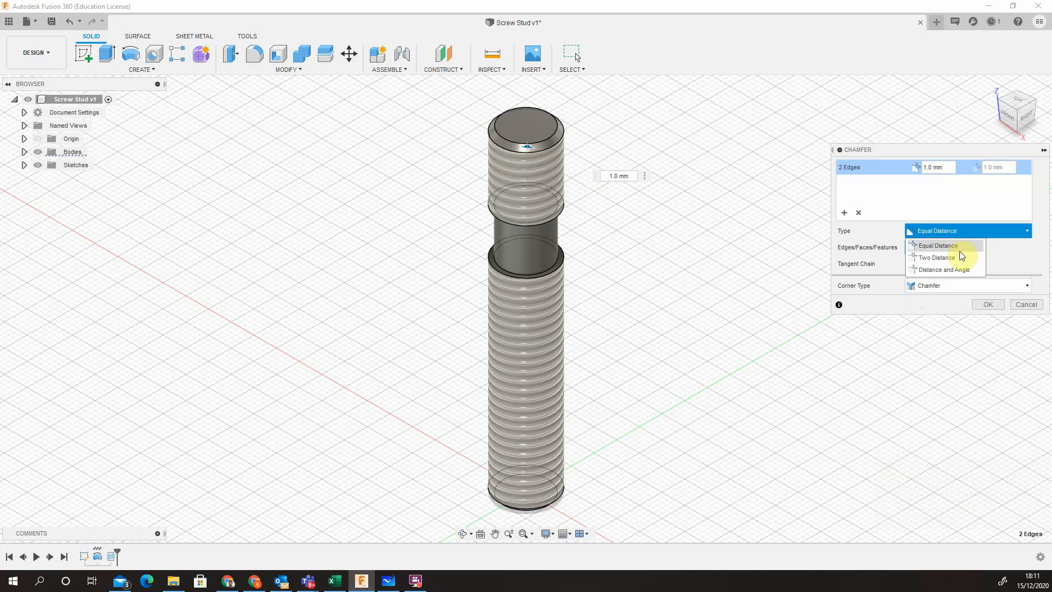
click(959, 244)
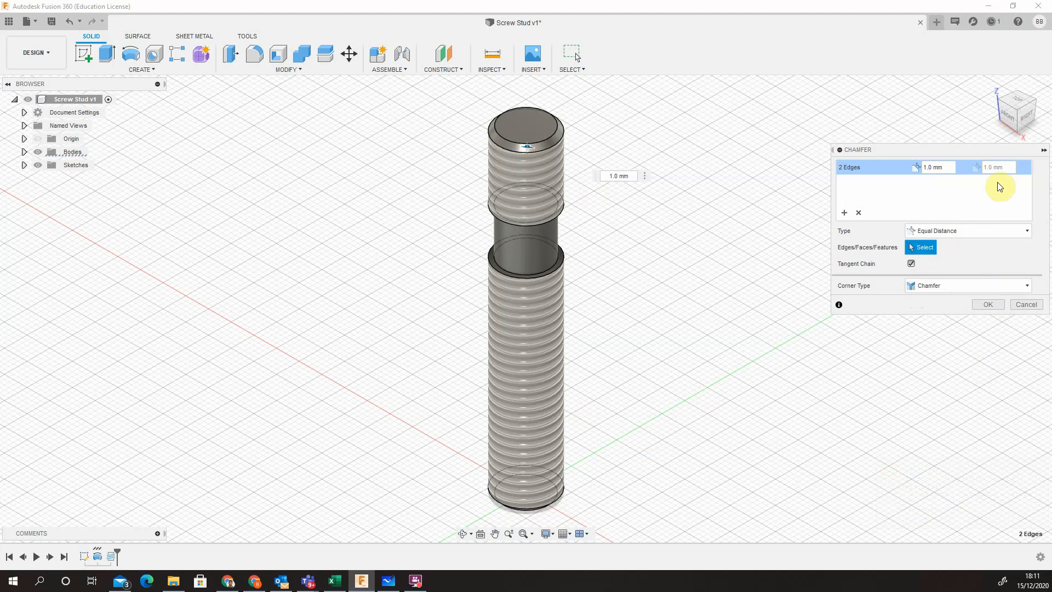
click(959, 285)
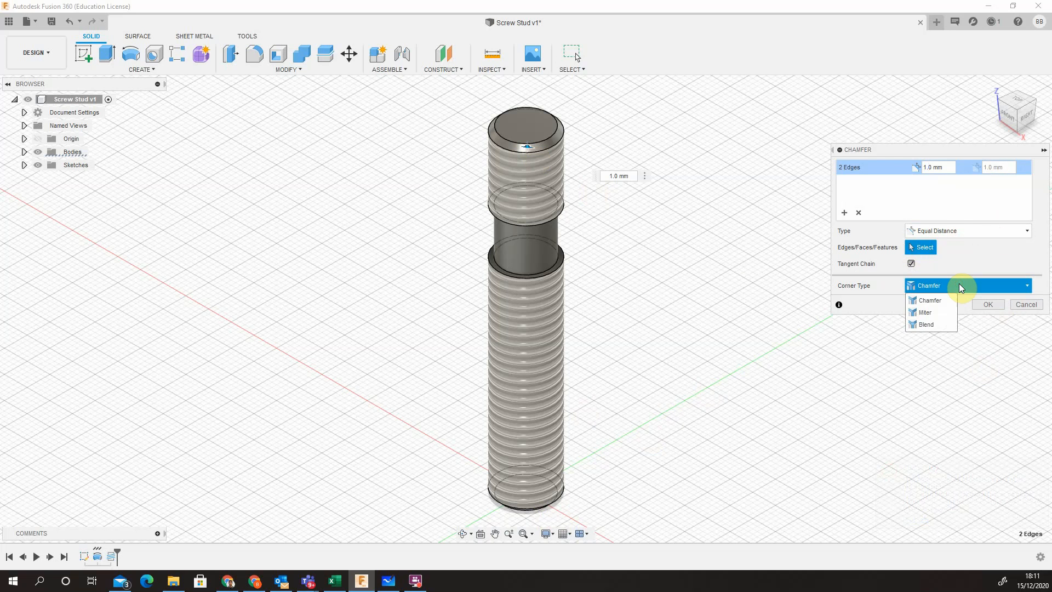
click(930, 300)
click(988, 305)
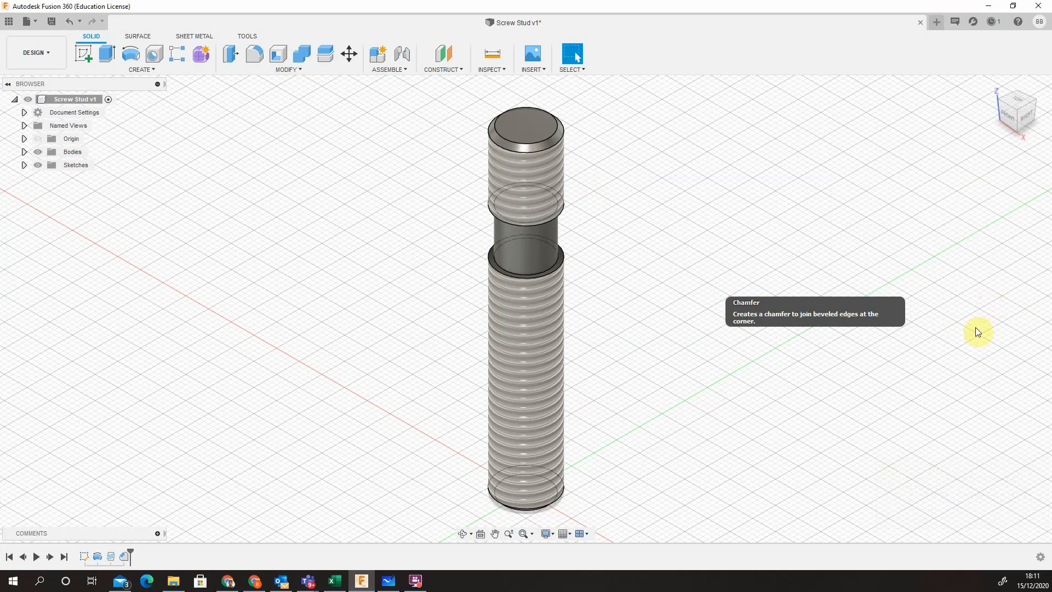
Save the design as a new version with a version description beginning "Model Up", without marking it as a milestone.
scroll(670, 430, down, 1)
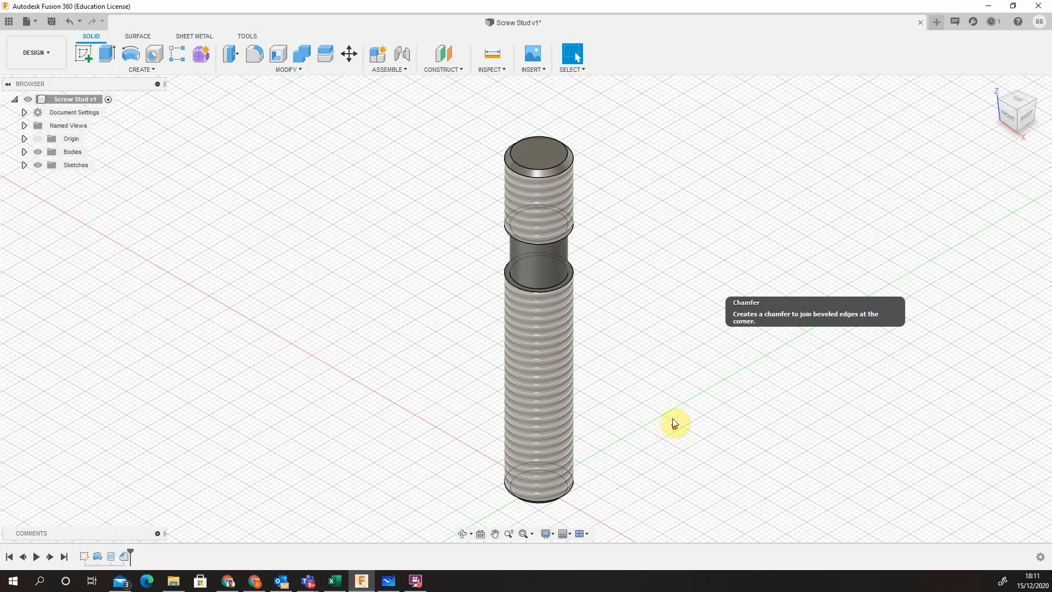
click(993, 86)
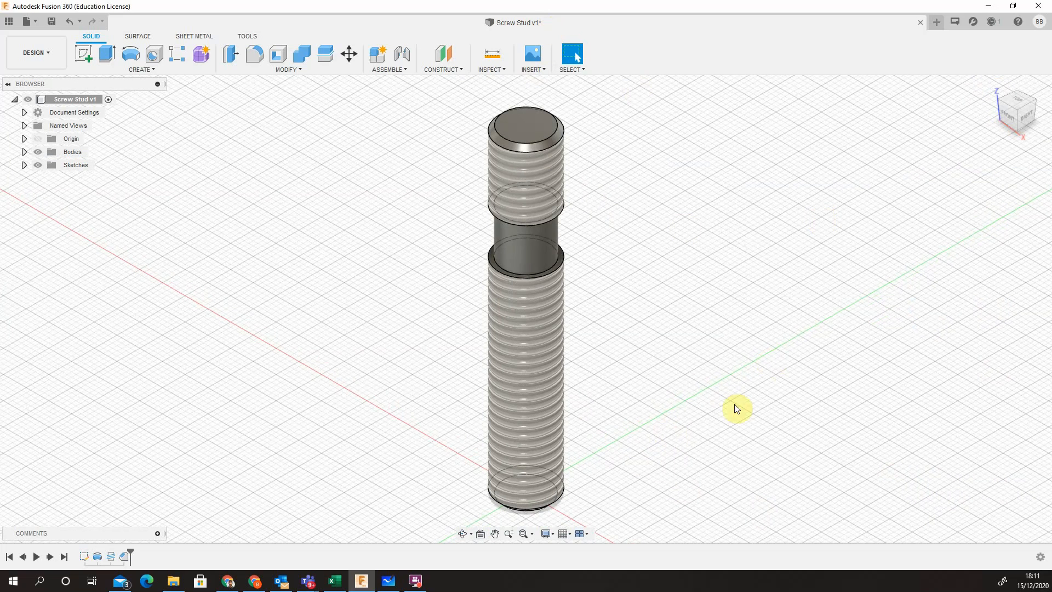
click(50, 22)
drag(501, 275, 538, 274)
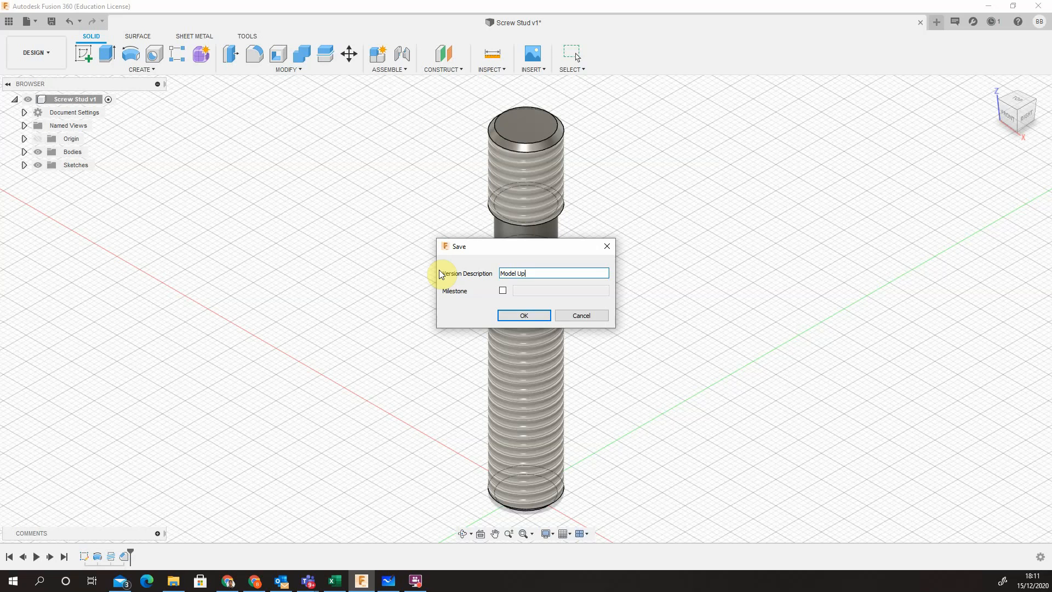
click(520, 316)
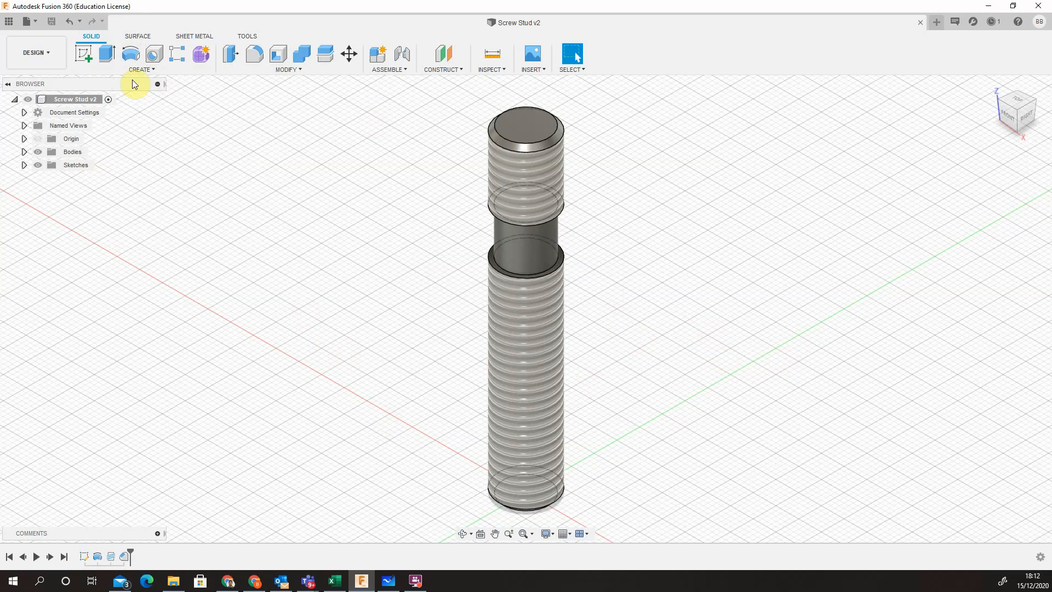
click(144, 69)
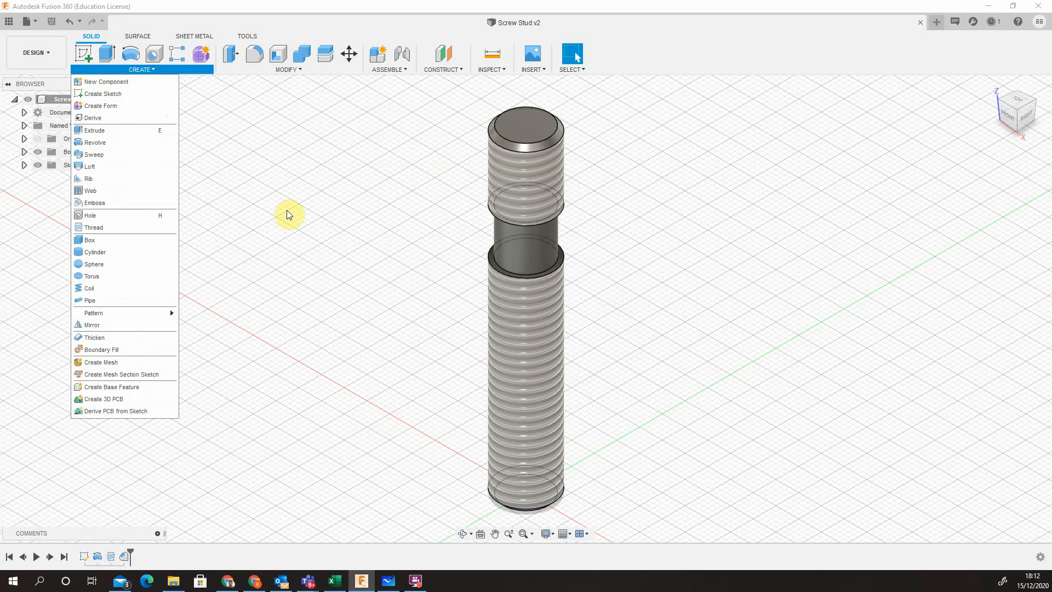
click(250, 113)
click(290, 70)
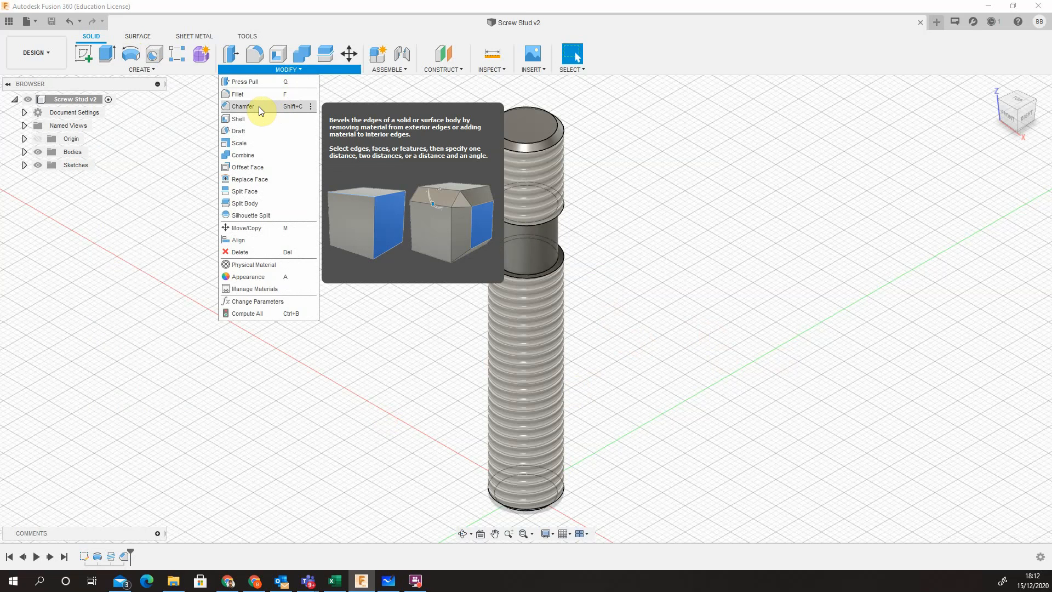
click(756, 241)
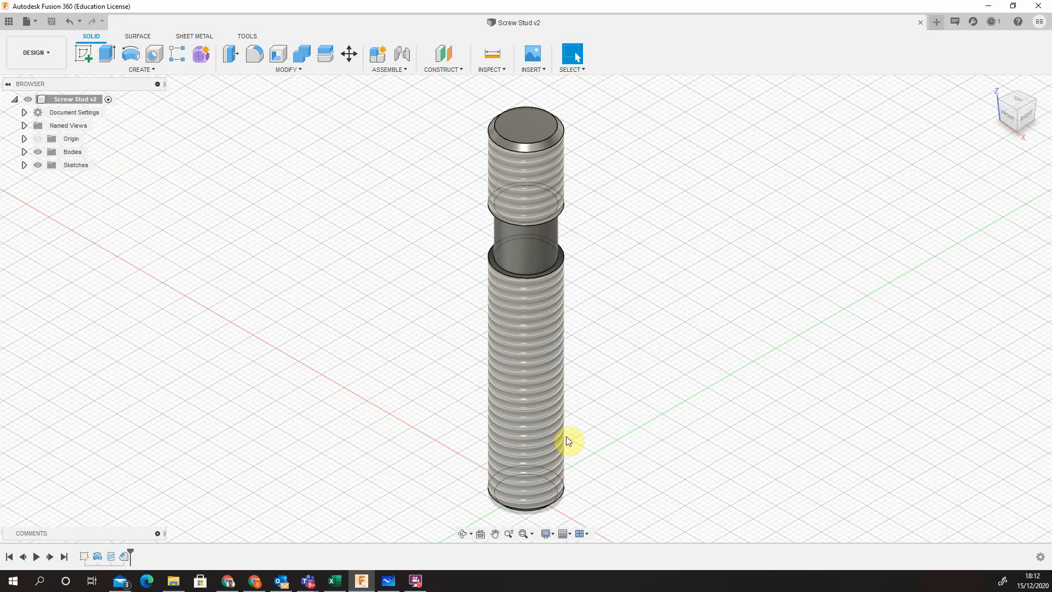